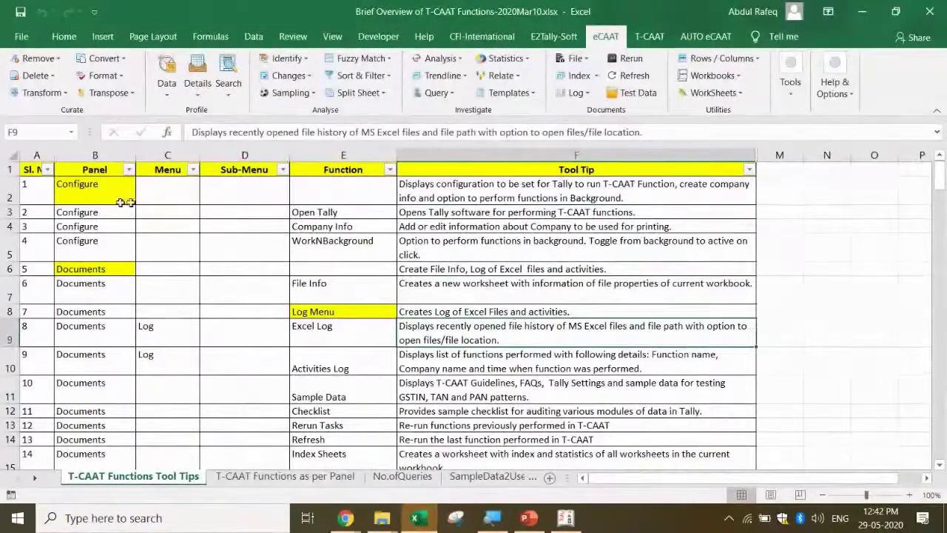
Show the T-CAAT functions, preview the GST and Reports lists, then select Tool Tips entries.
click(656, 38)
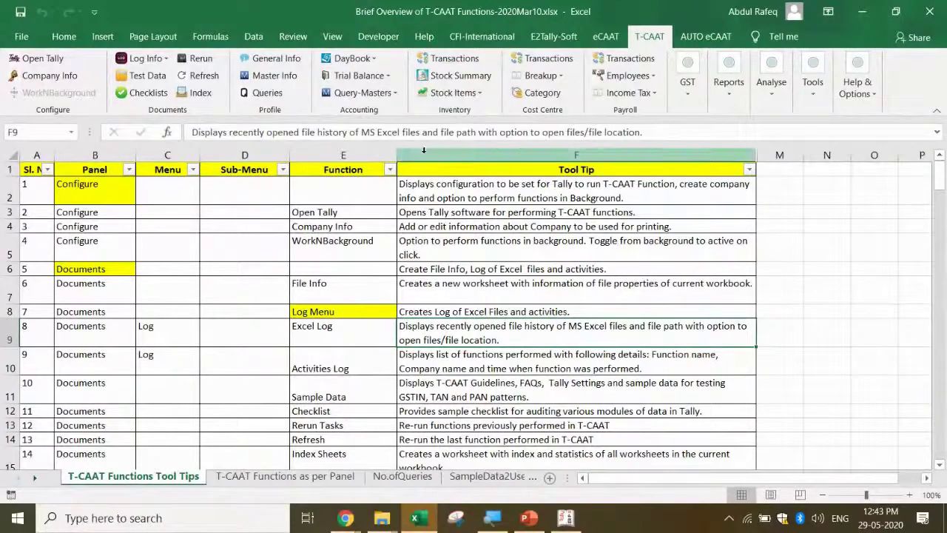
click(690, 92)
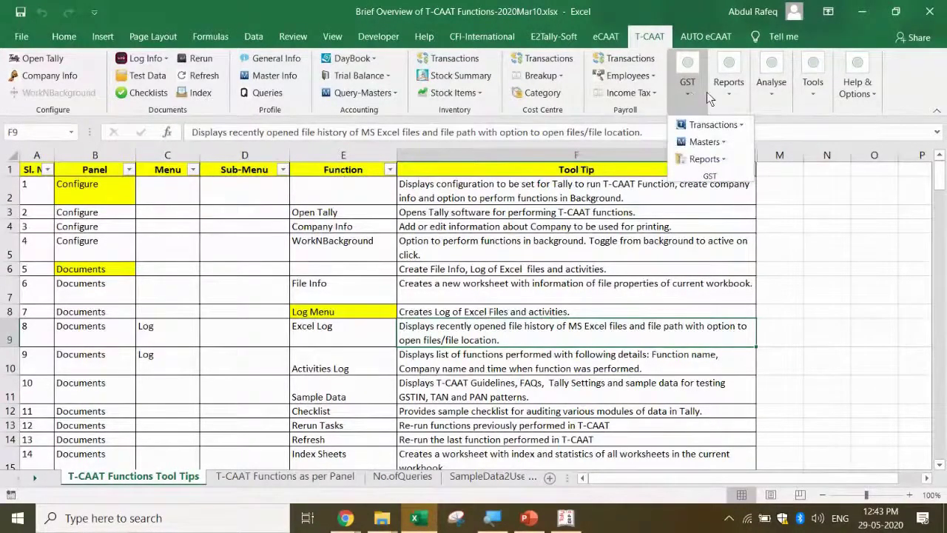
click(735, 92)
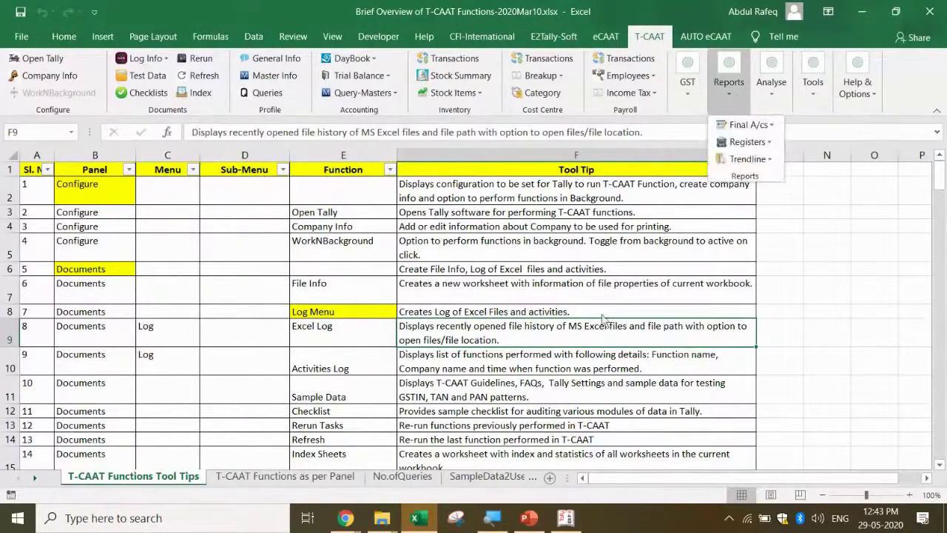
click(509, 389)
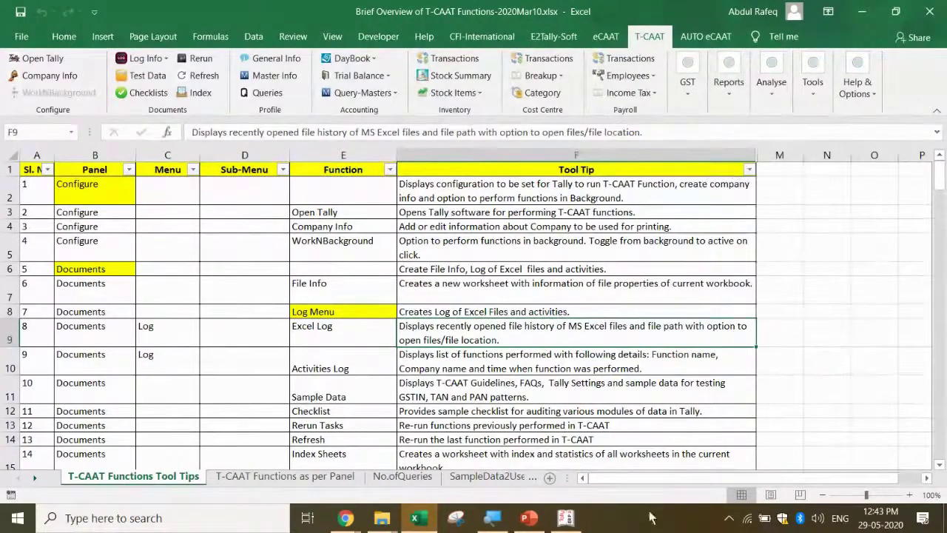
click(33, 248)
click(114, 277)
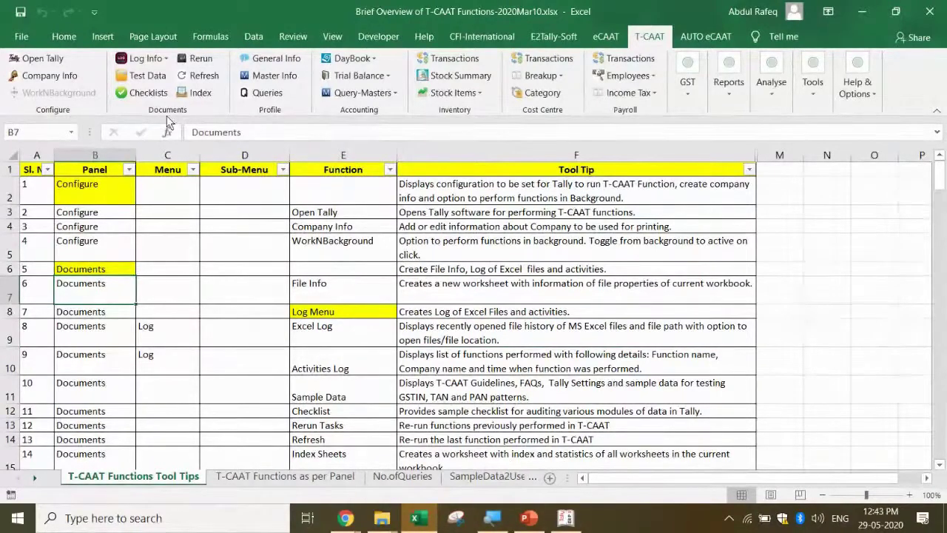
Review the T-CAAT Activities Log of performed functions with their timestamps, then close it.
click(162, 64)
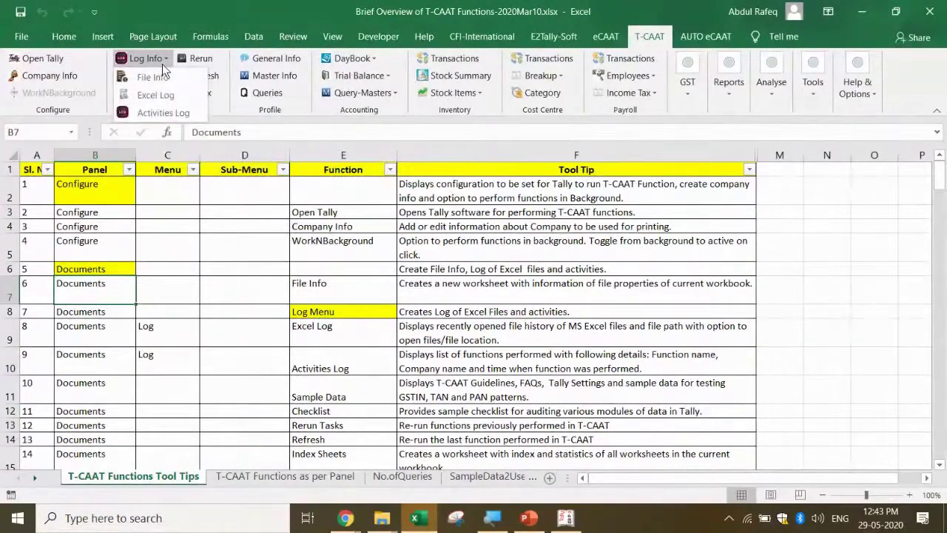
click(158, 113)
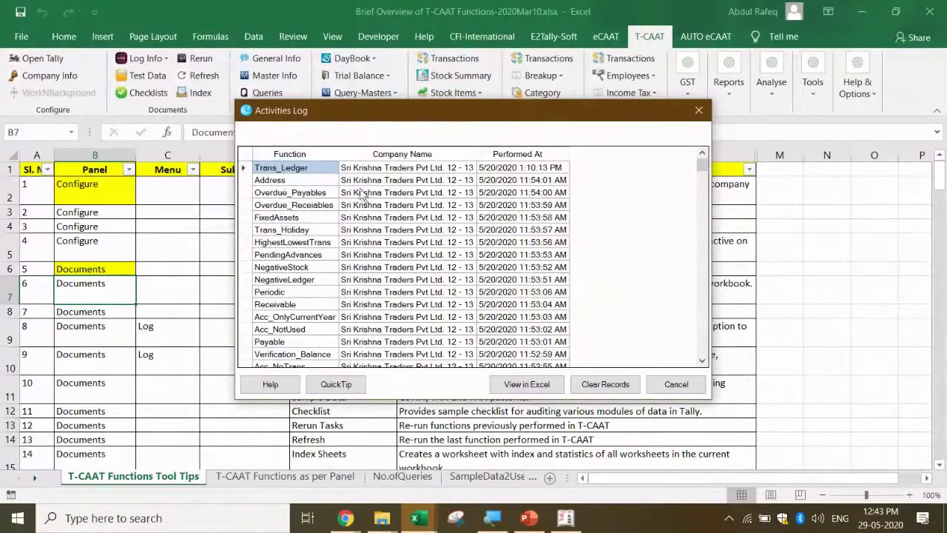
scroll(451, 222, down, 10)
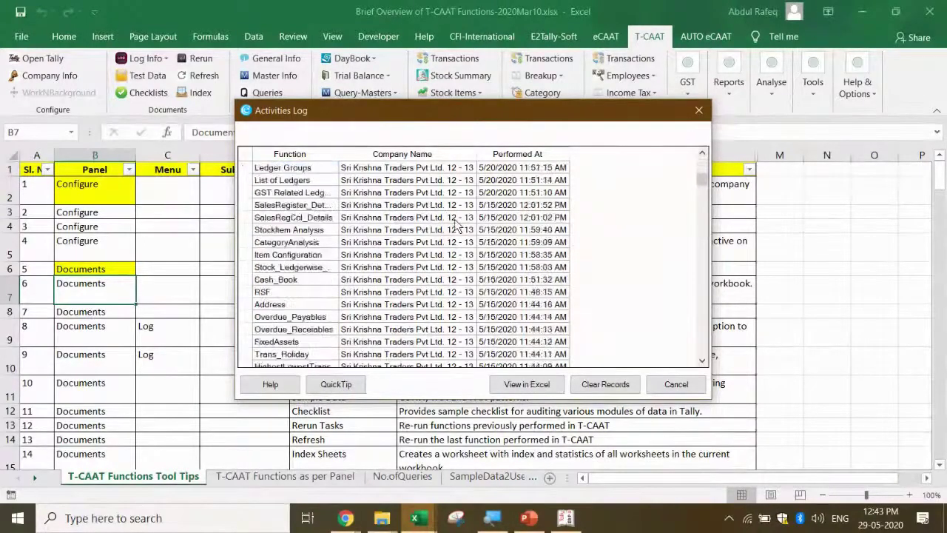
scroll(456, 225, down, 4)
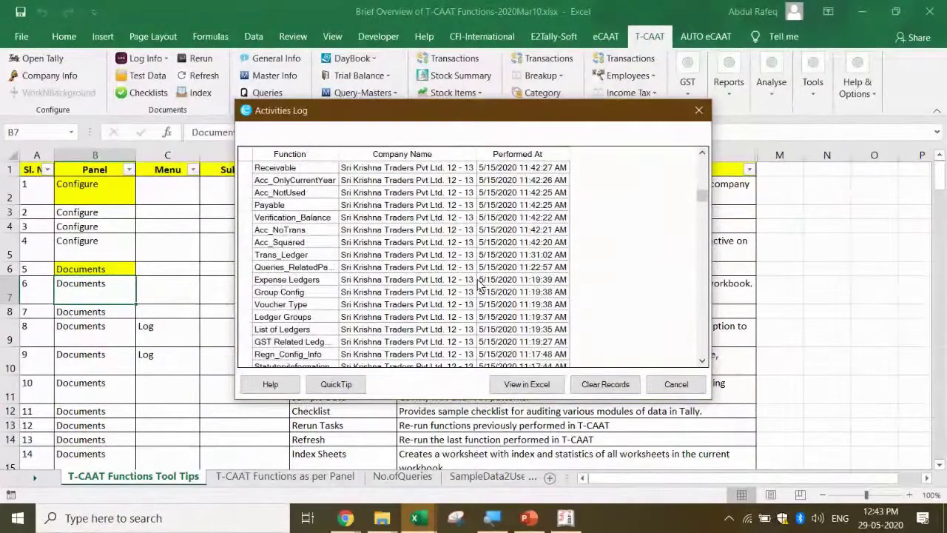
scroll(481, 283, up, 12)
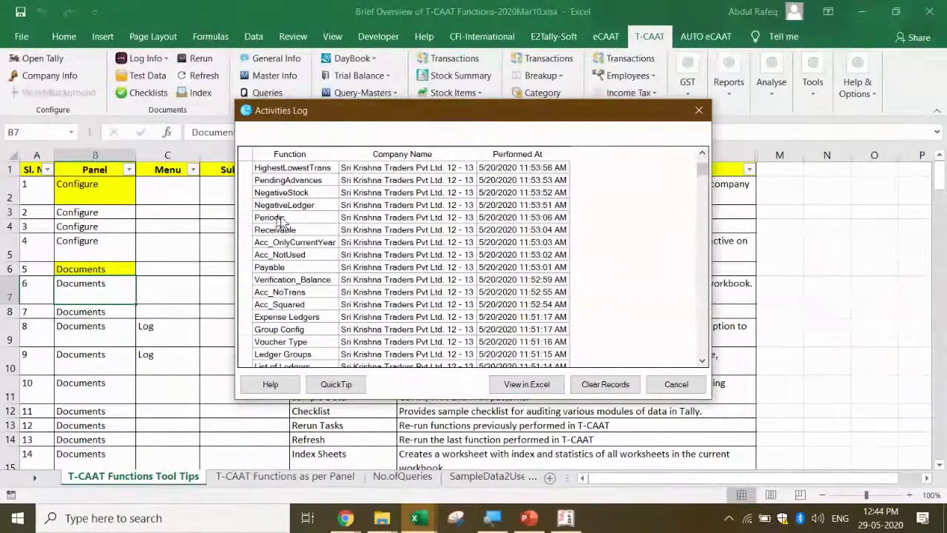
click(678, 384)
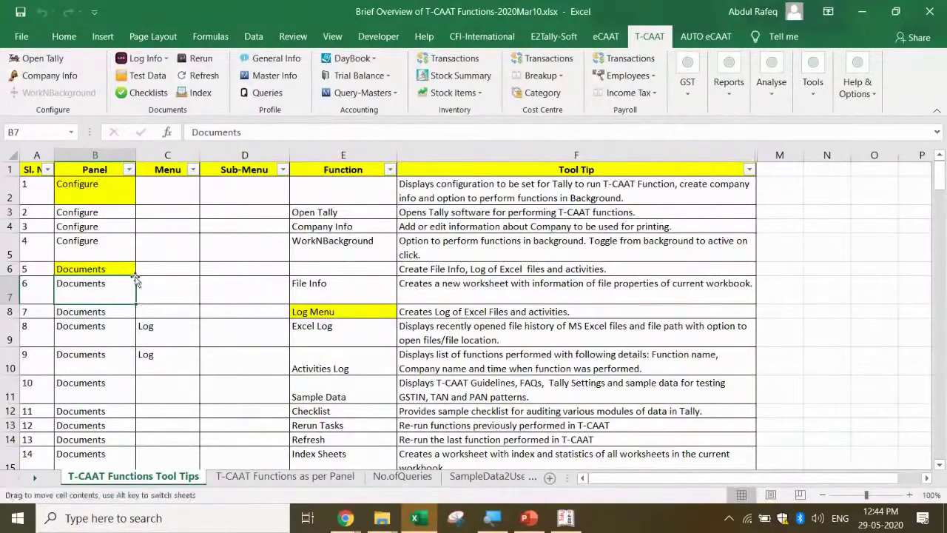
Select G14 in the blank Book30 workbook and switch to Tally.ERP 9.
scroll(273, 269, down, 15)
scroll(591, 367, down, 3)
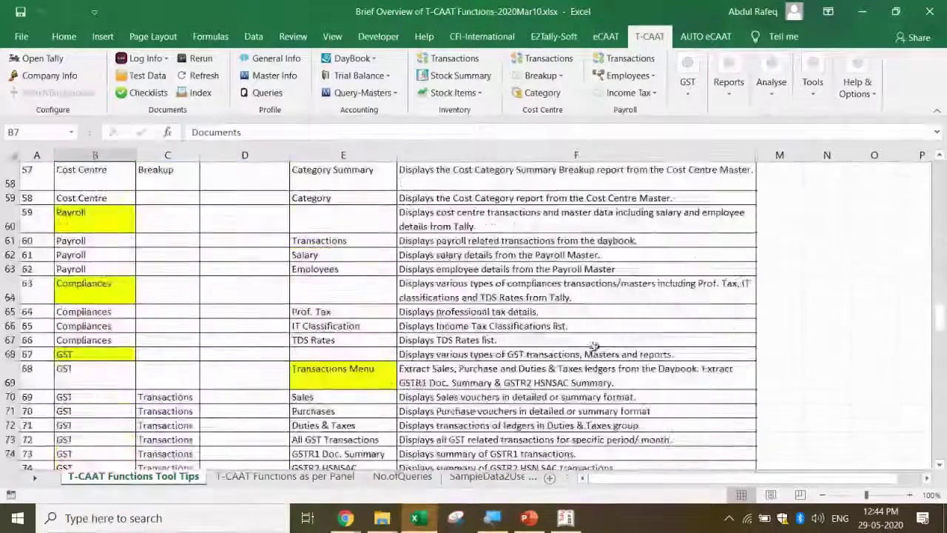
scroll(598, 348, up, 19)
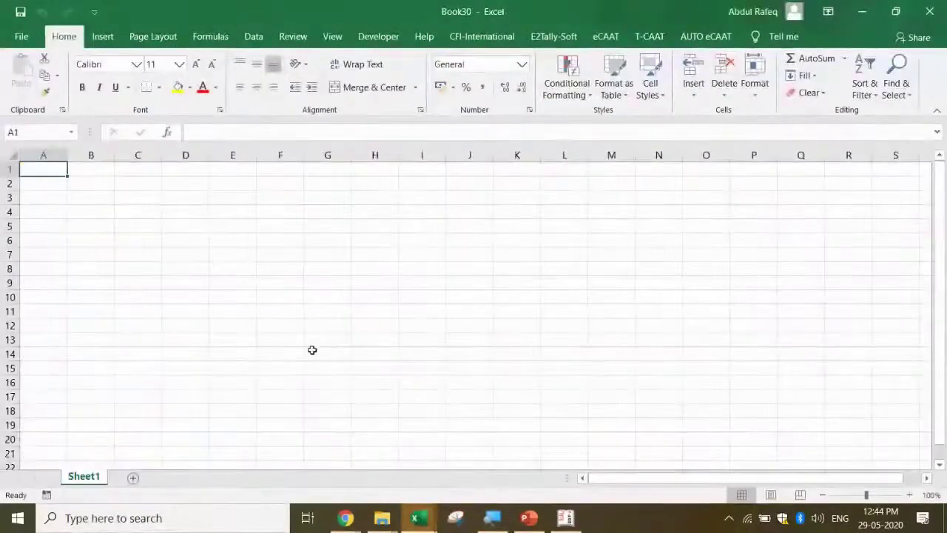
click(312, 350)
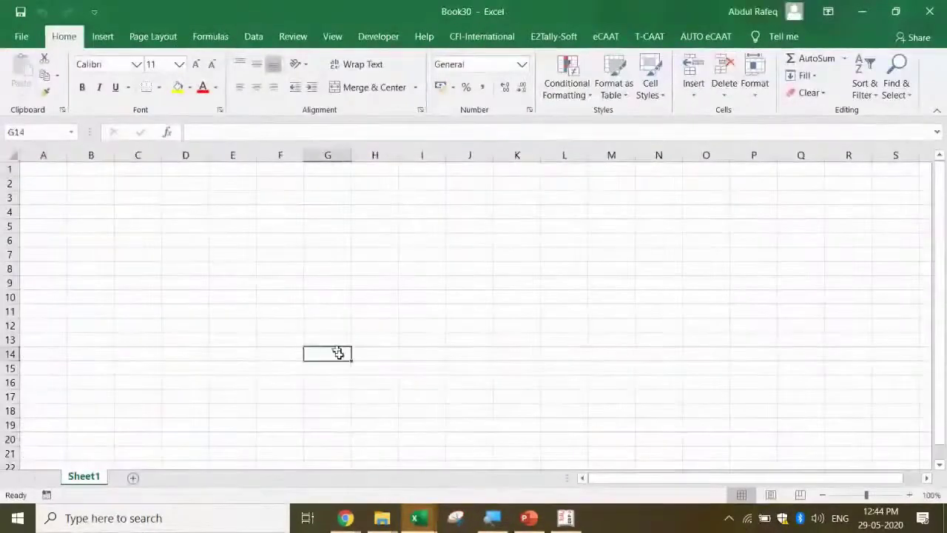
click(579, 520)
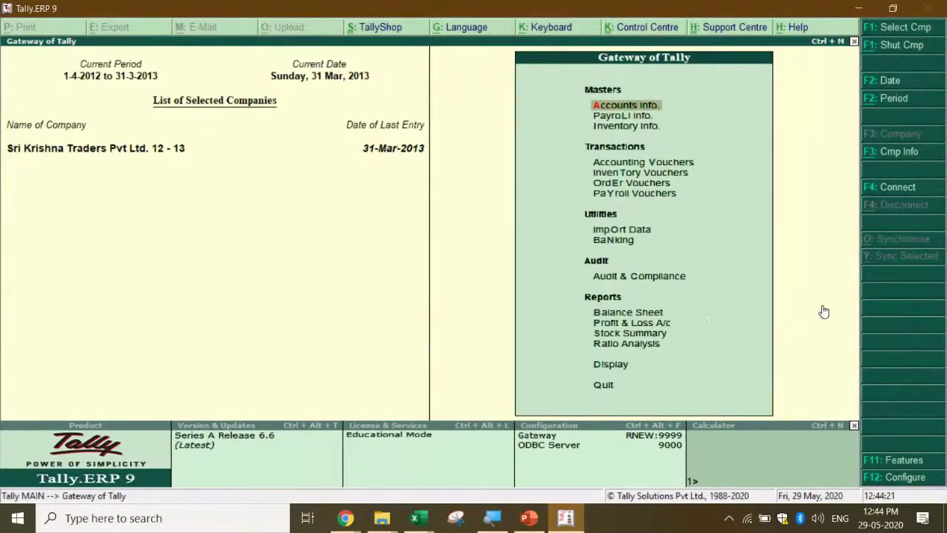
View Tally's Statistics report under Display > Statements of Accounts, then return to Excel.
key(d)
key(s)
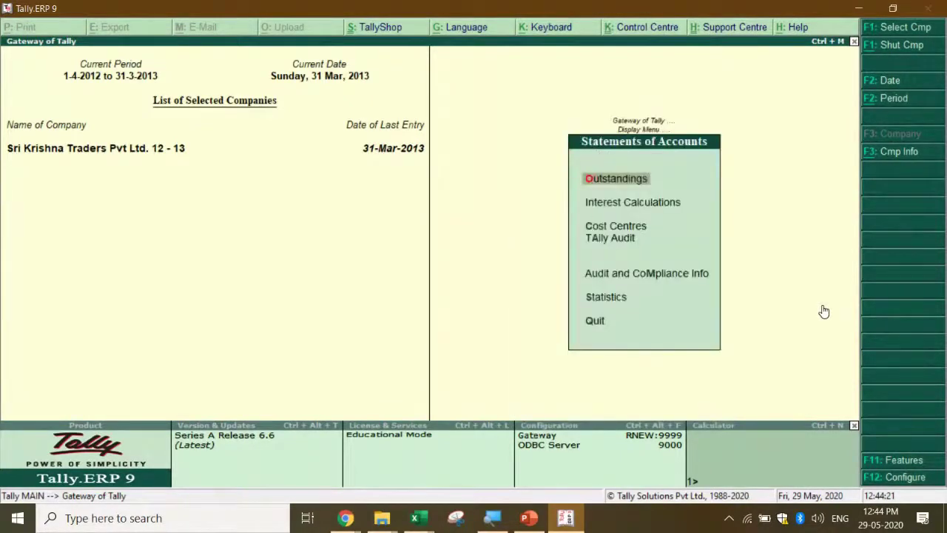
key(s)
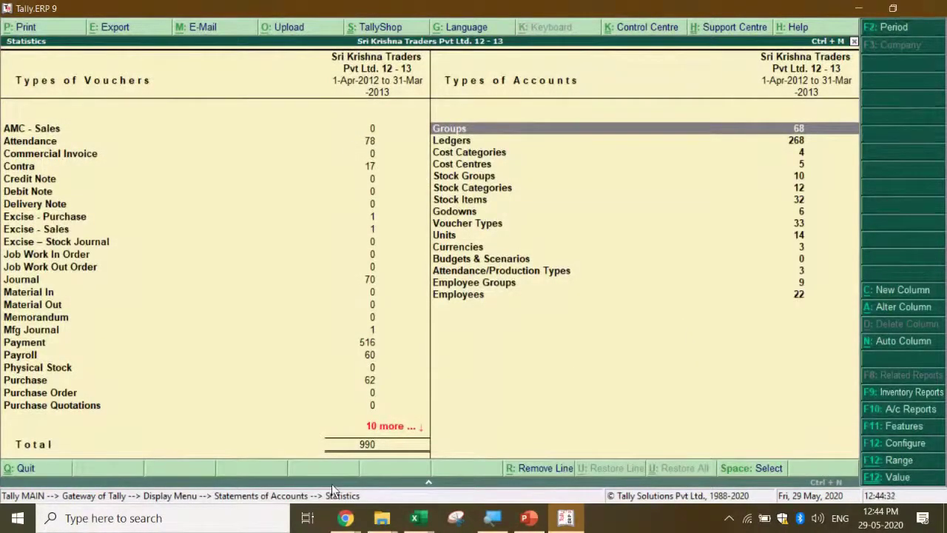
key(Escape)
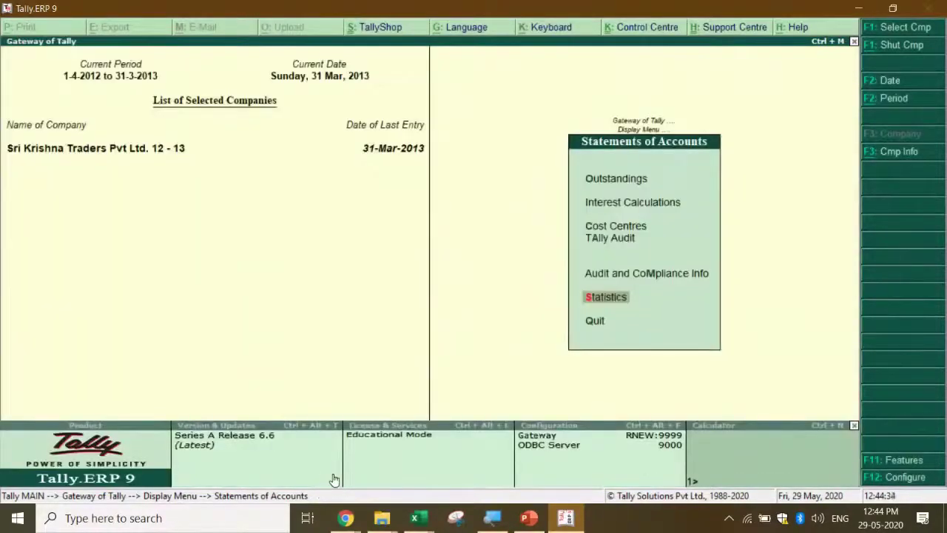
key(alt+Tab)
Fetch every General Info report from T-CAAT with Select All, minimizing Tally when it appears.
drag(429, 253, 426, 239)
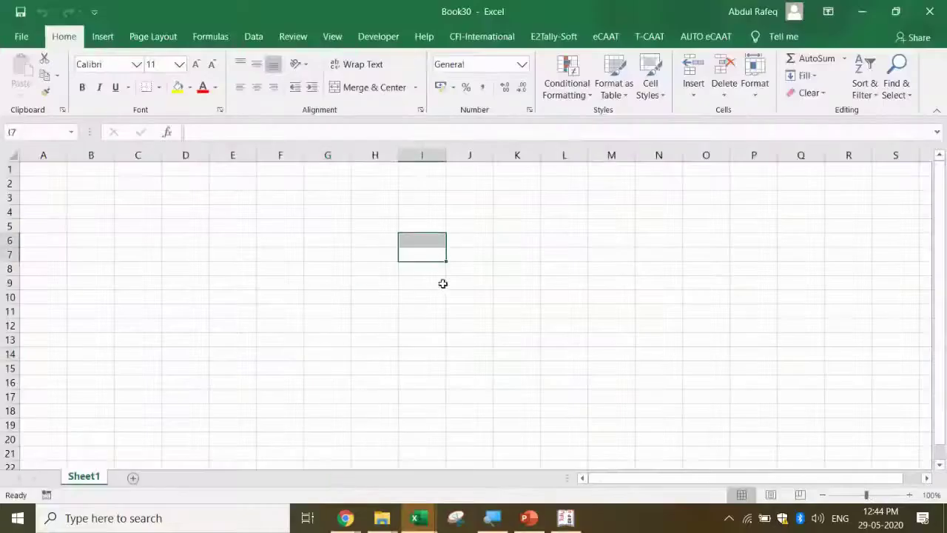
click(661, 36)
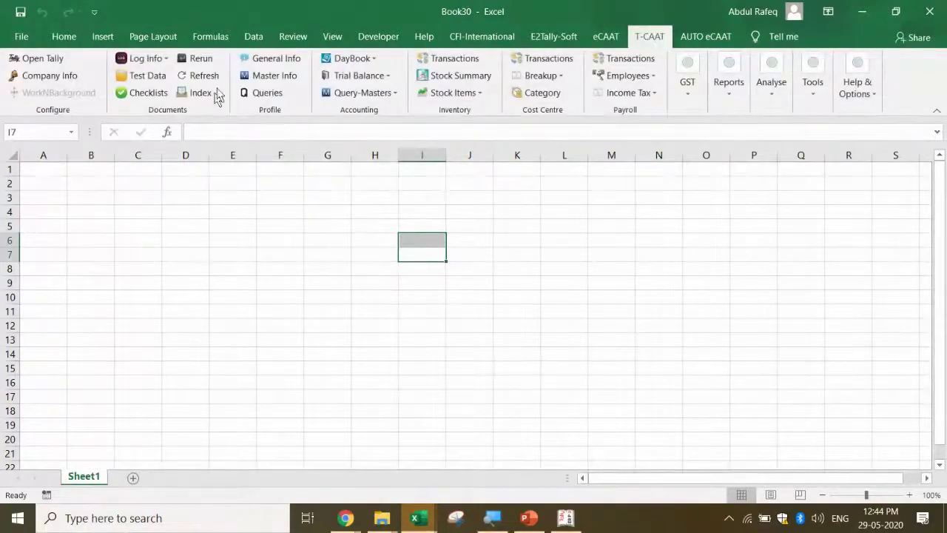
click(289, 57)
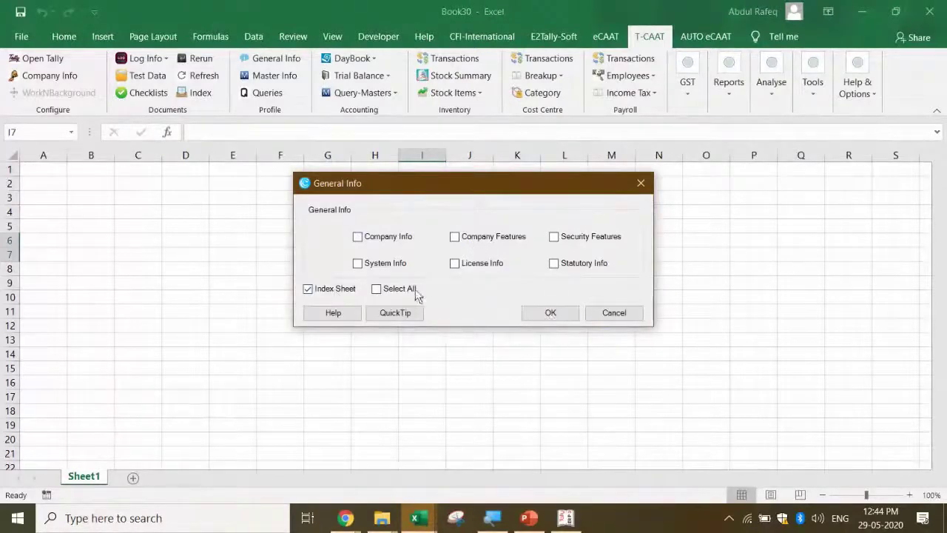
click(385, 289)
click(549, 317)
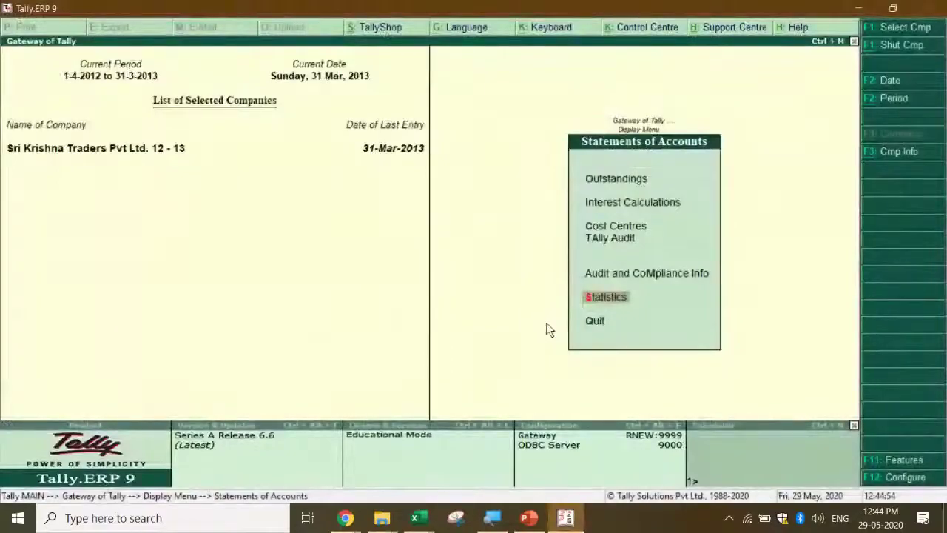
click(860, 10)
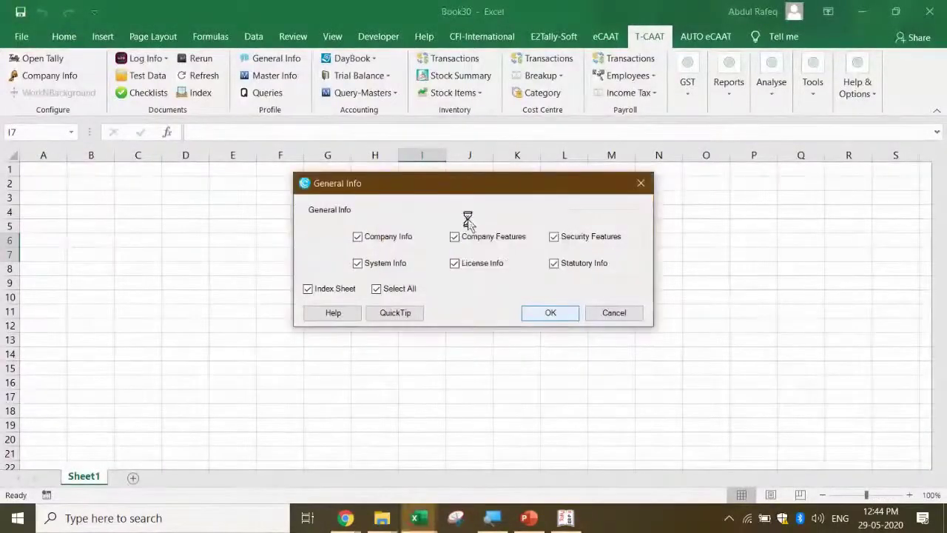
Build the report sheets and browse SecurityFeaturesEnabled, SystemInfo, StatutoryInfo and LicenseInfo.
click(551, 313)
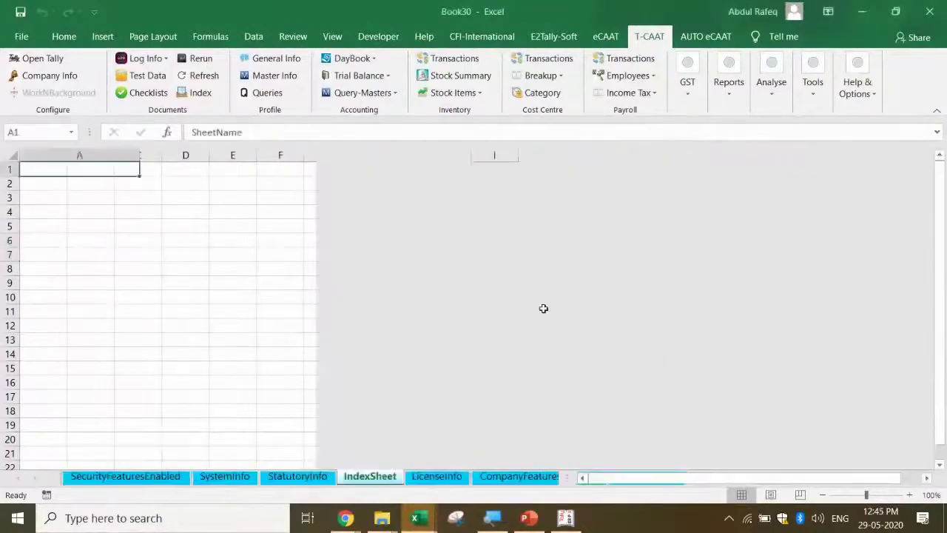
click(74, 183)
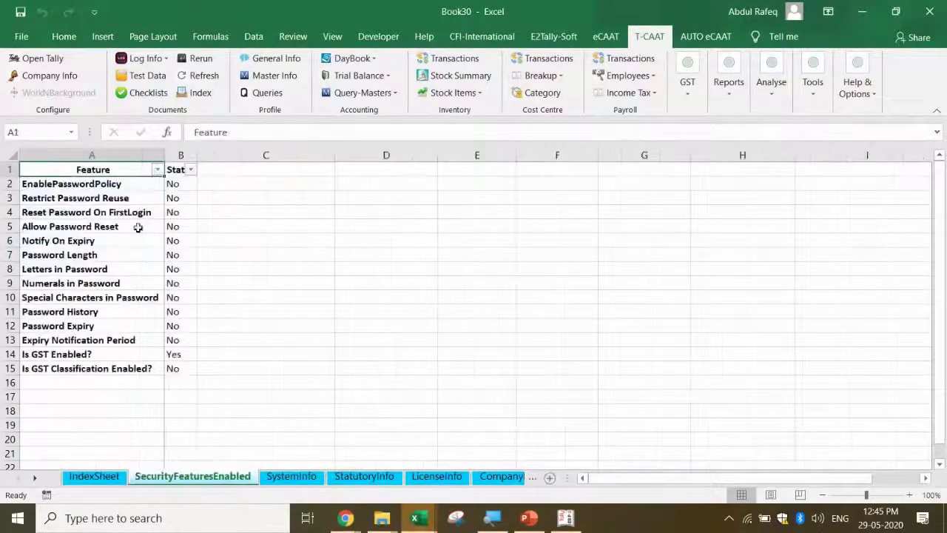
click(311, 476)
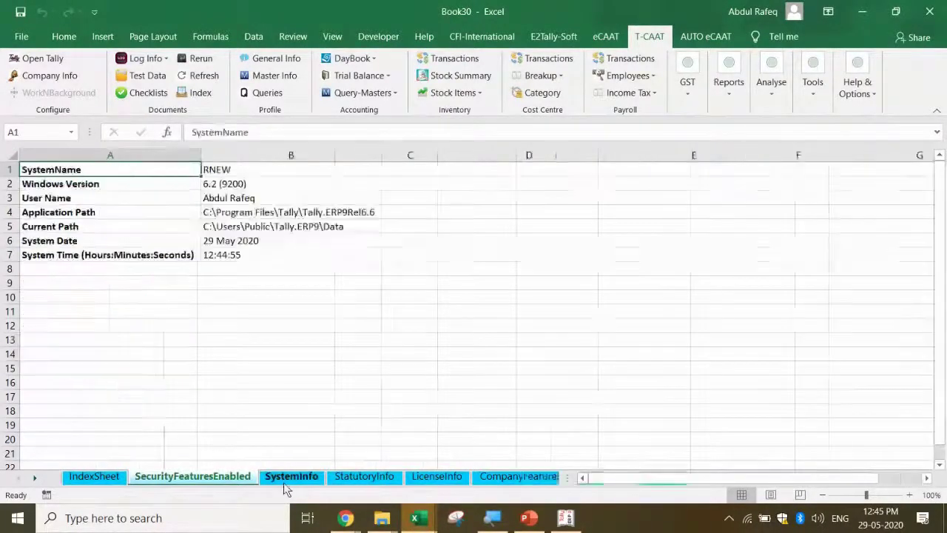
click(363, 477)
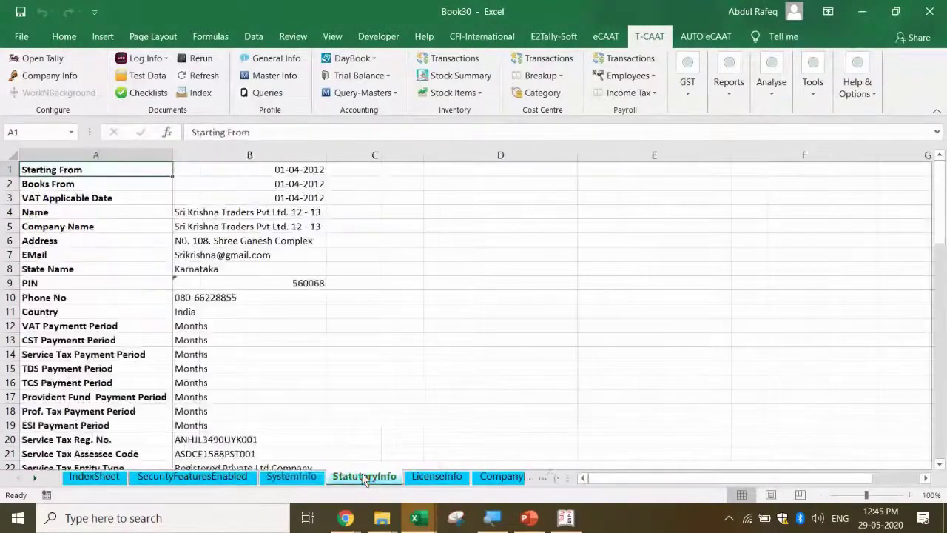
scroll(225, 296, down, 5)
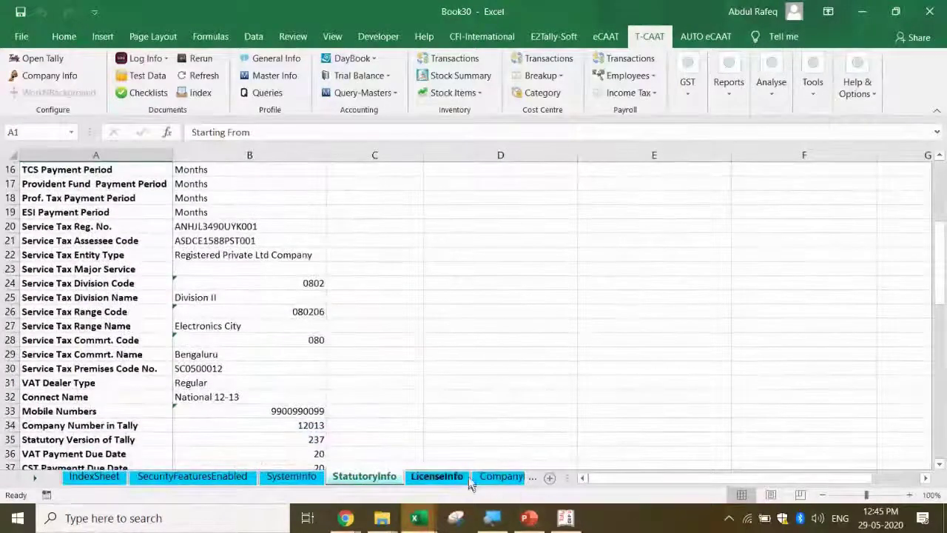
click(440, 477)
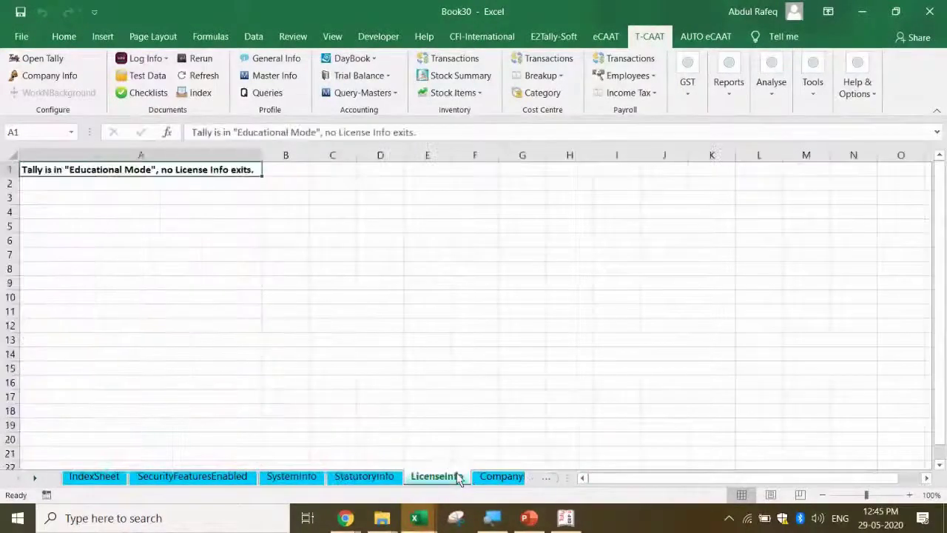
Review CompanyFeaturesEnabled and the CompanyInfo Audited Upto date, then start a new workbook.
click(507, 477)
scroll(125, 253, down, 18)
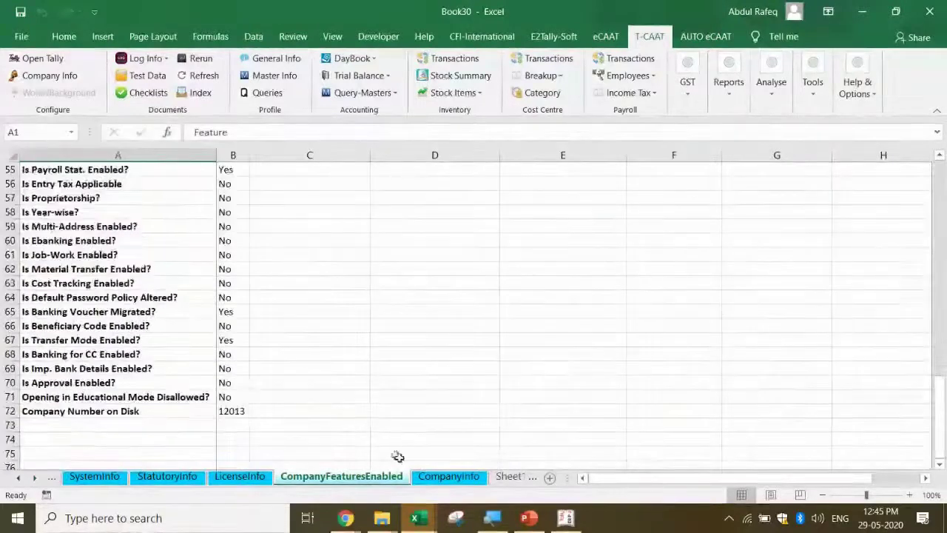
click(435, 478)
click(186, 283)
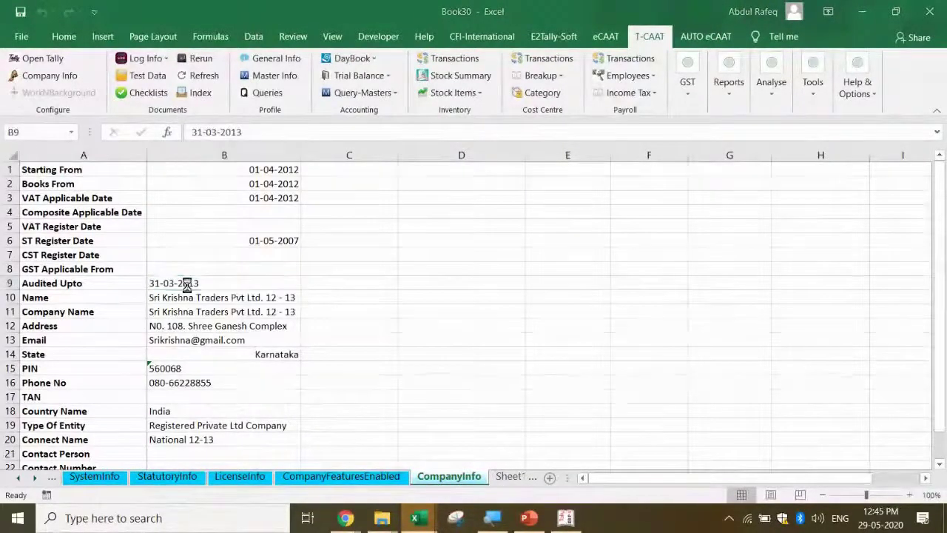
key(ctrl+n)
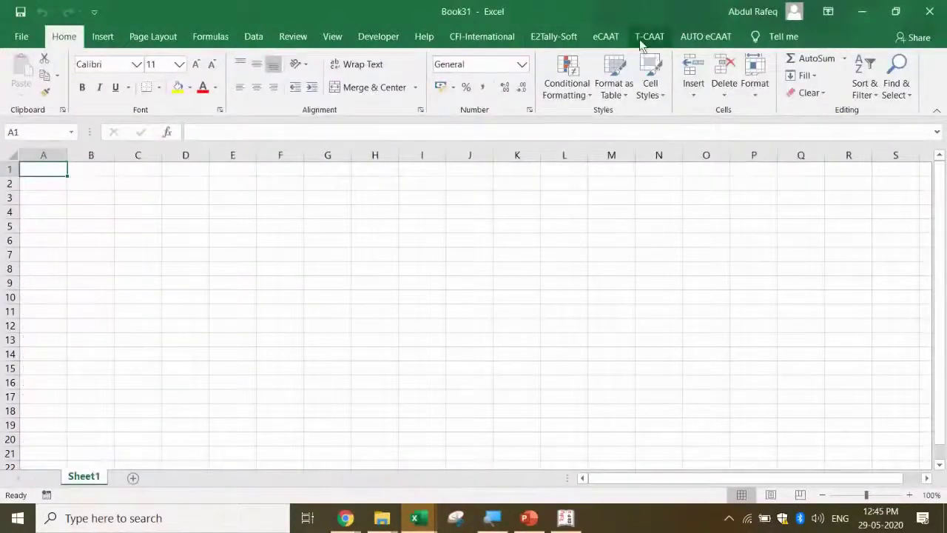
Import all six Accounting masters through T-CAAT Master Info with an Index Sheet.
click(645, 37)
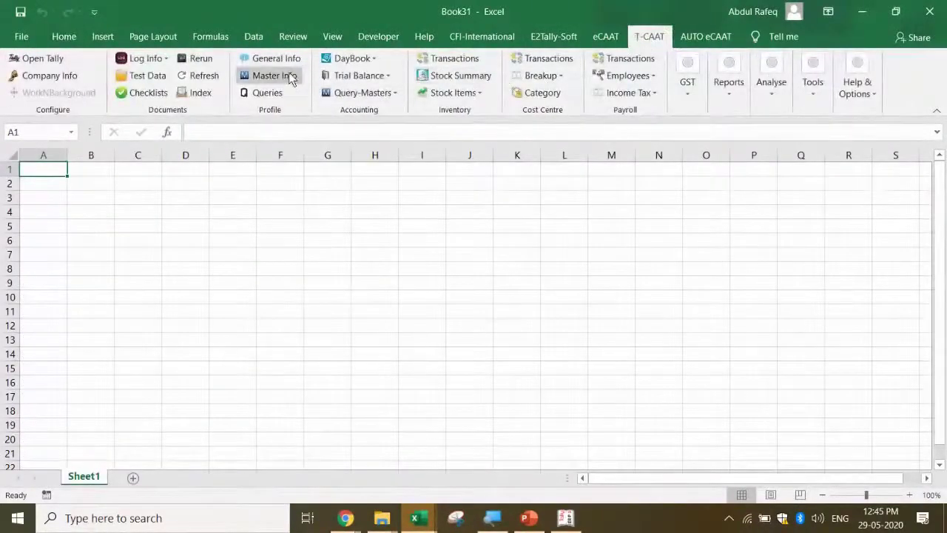
click(290, 78)
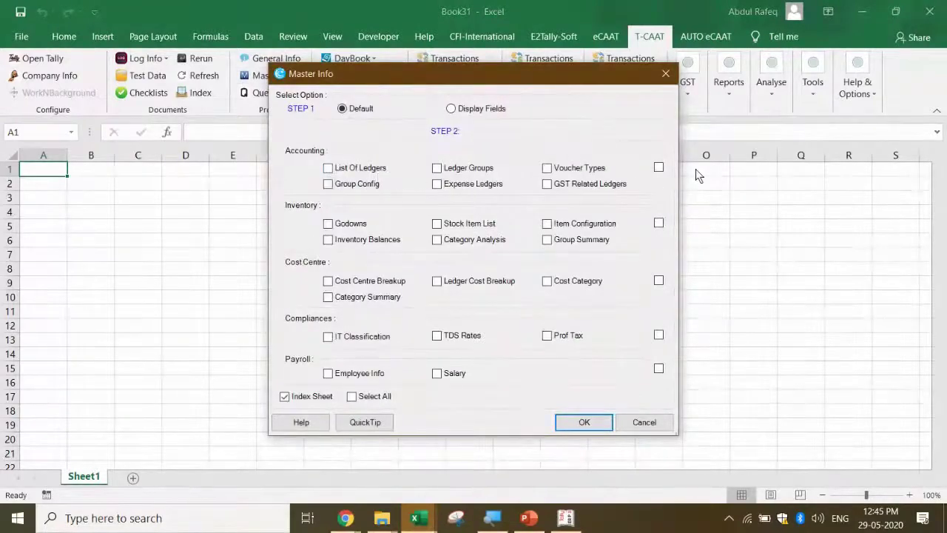
click(658, 168)
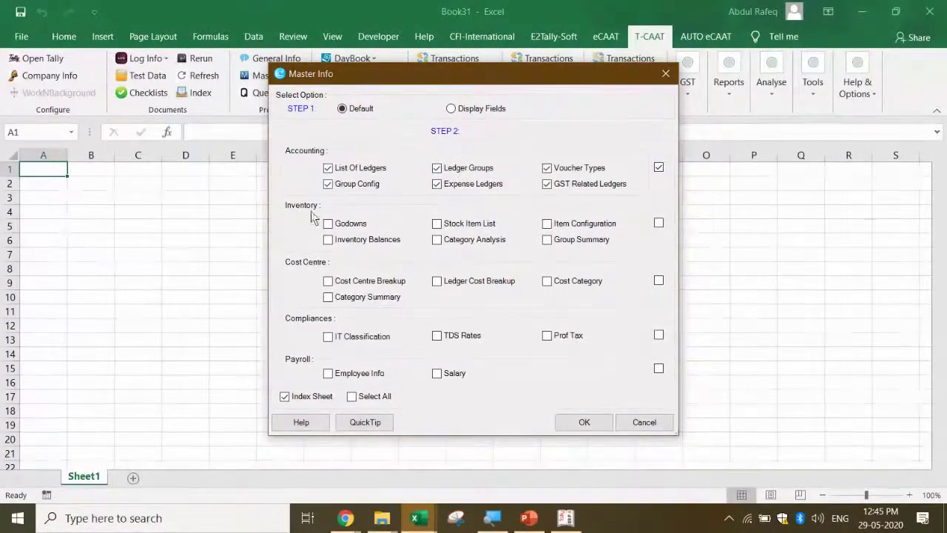
click(601, 423)
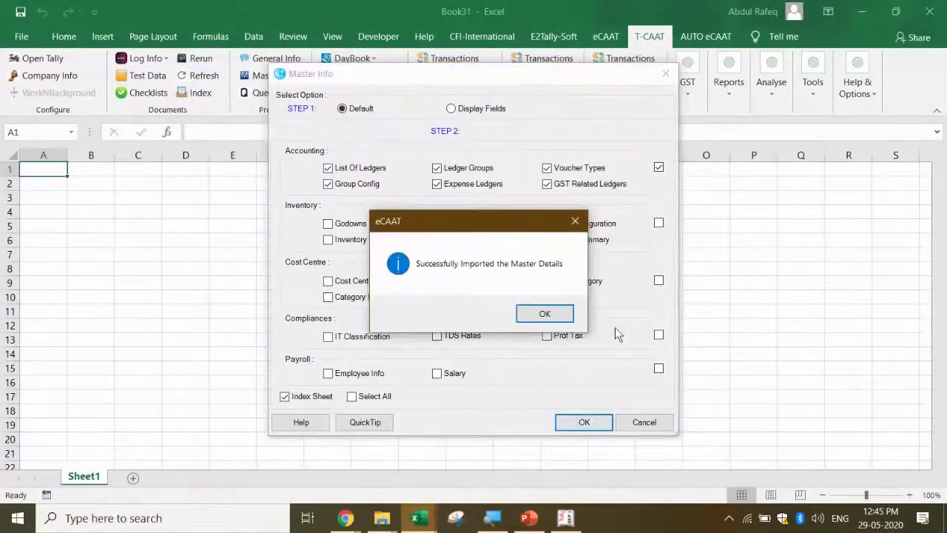
Open Expense_Ledgers from the IndexSheet and inspect its ledgers, parent groups and closing balances.
click(528, 315)
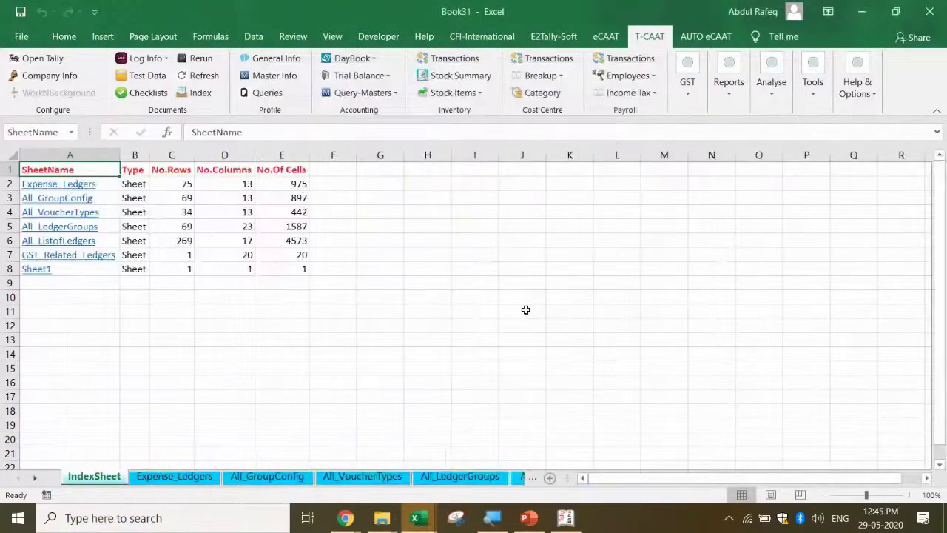
click(77, 185)
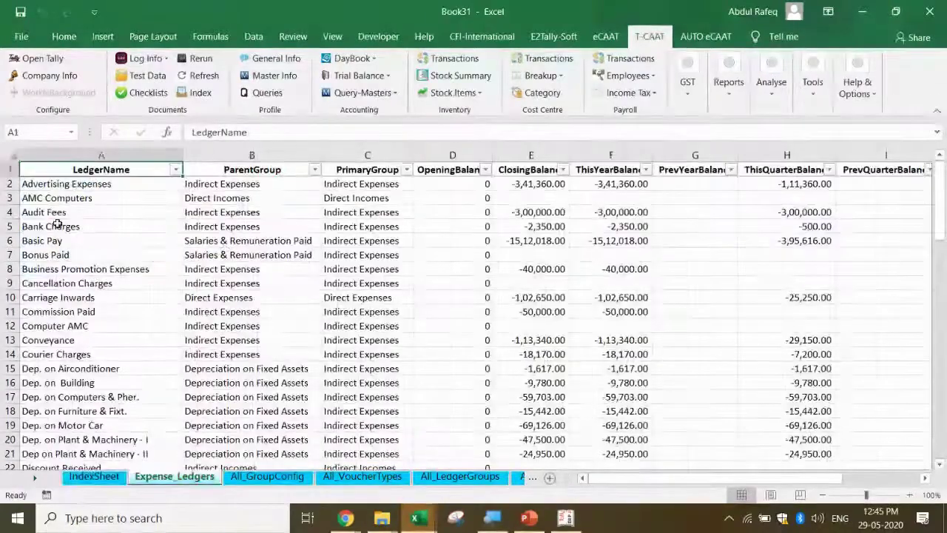
click(59, 229)
scroll(61, 235, down, 4)
scroll(286, 212, up, 4)
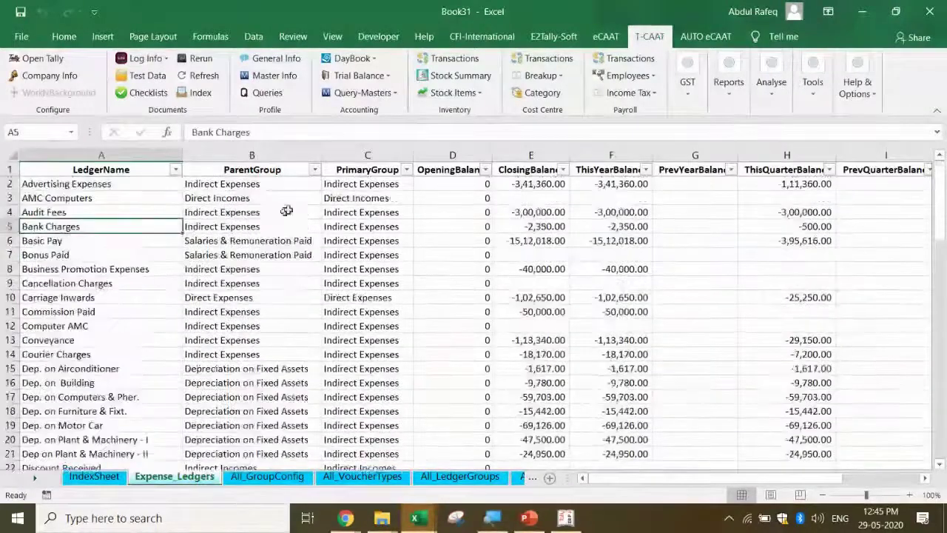
click(524, 183)
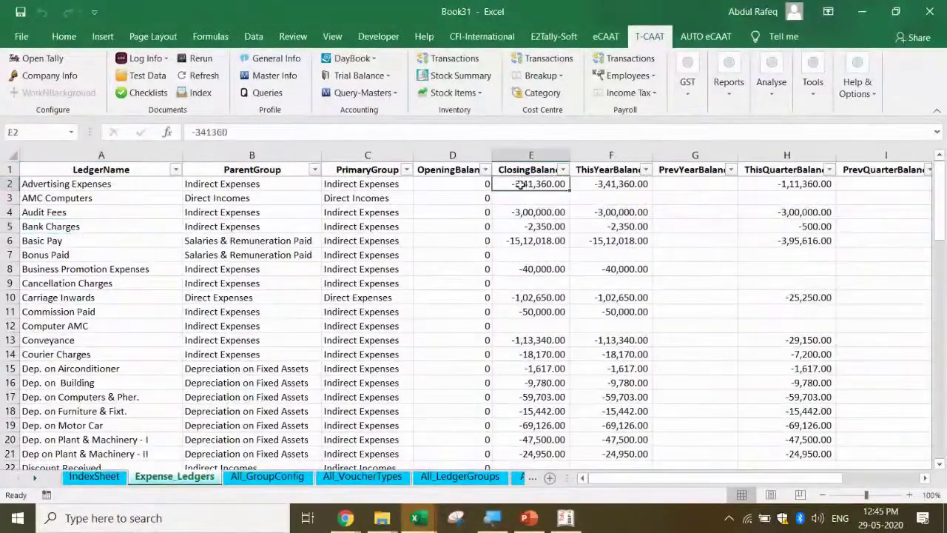
scroll(520, 328, down, 16)
scroll(611, 325, down, 3)
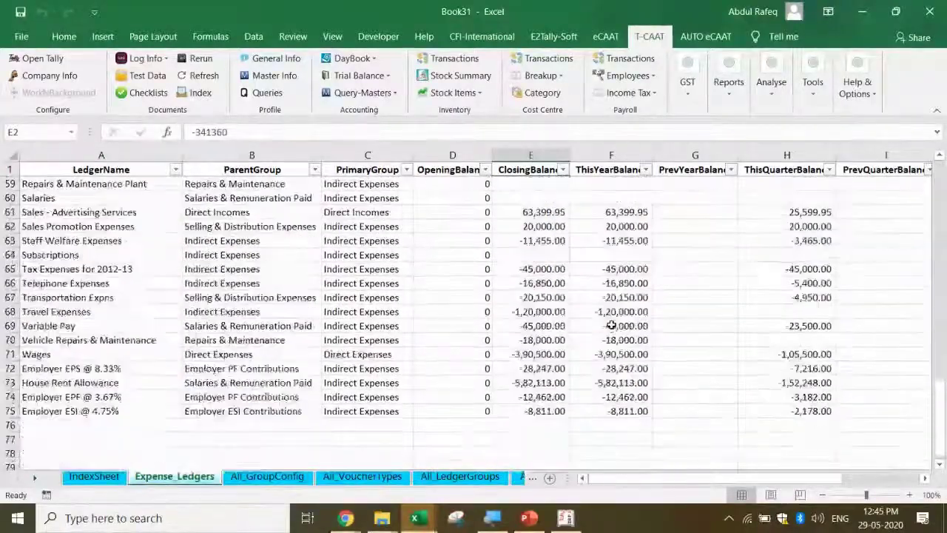
scroll(599, 324, up, 19)
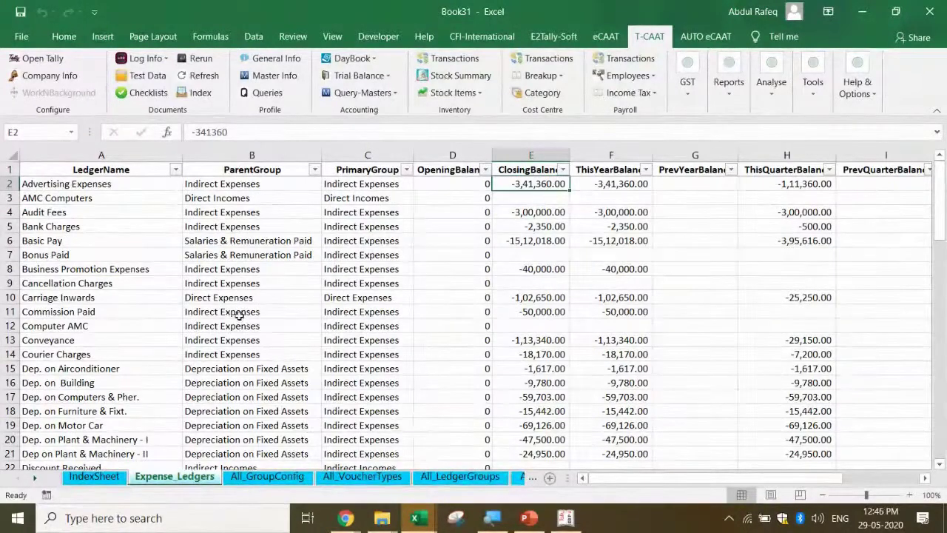
click(220, 271)
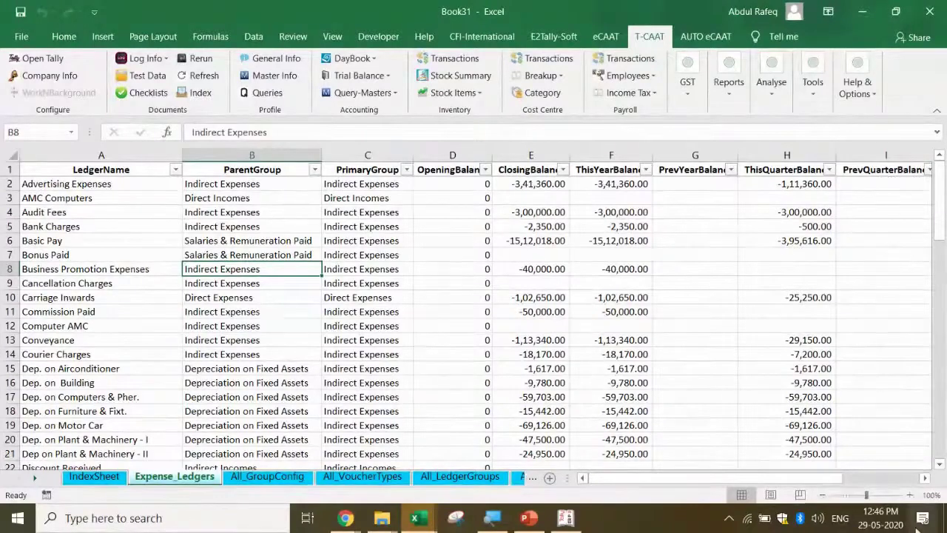
Inspect All_GroupConfig's primary group, IsSubLedger, IsRevenue and AffectsGrossProfit columns.
click(296, 477)
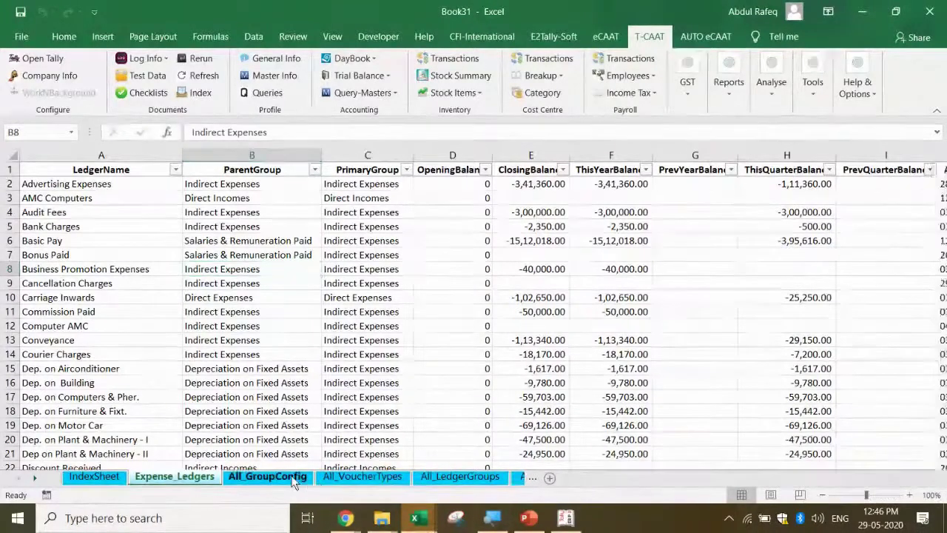
click(366, 215)
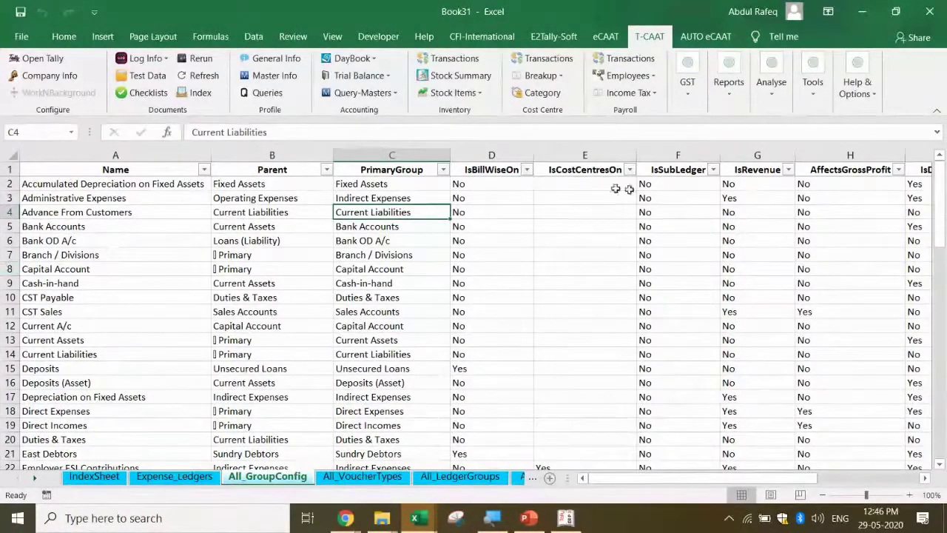
click(657, 170)
click(755, 171)
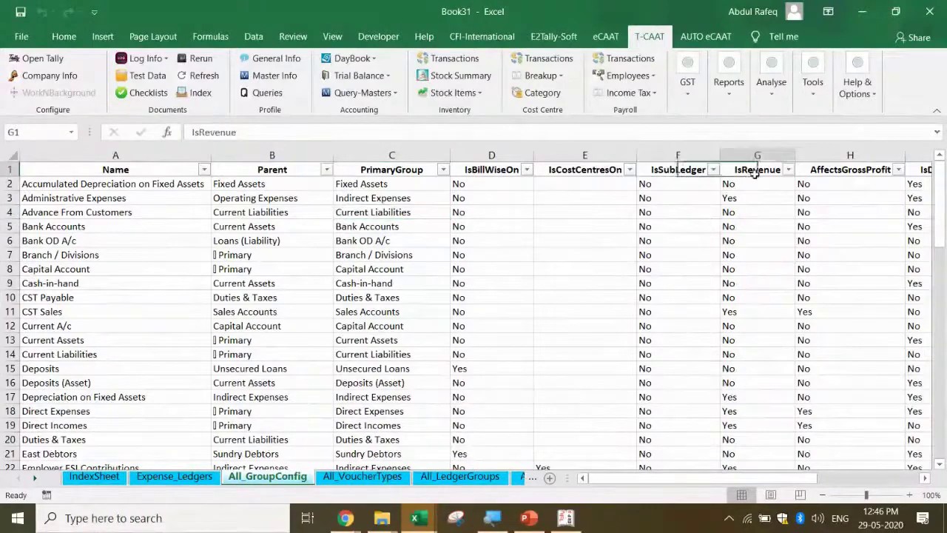
click(834, 174)
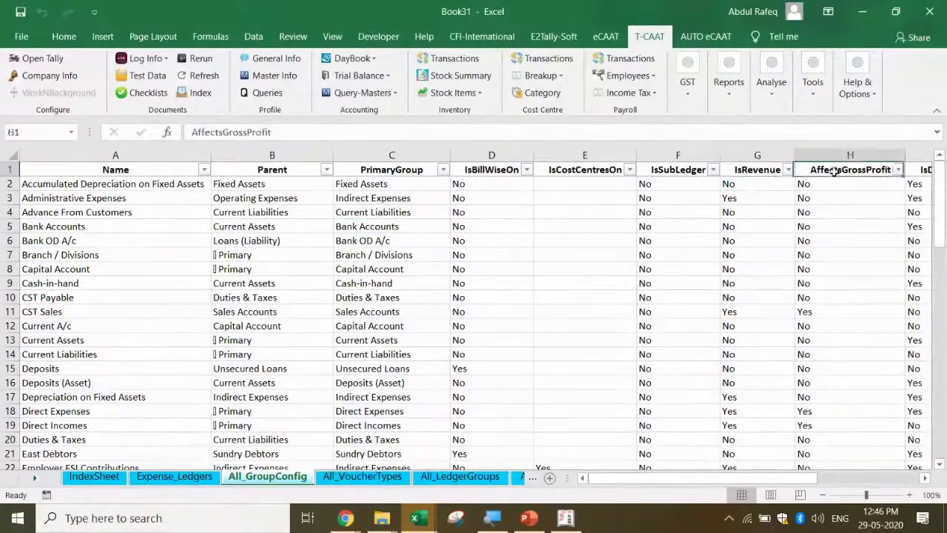
click(924, 478)
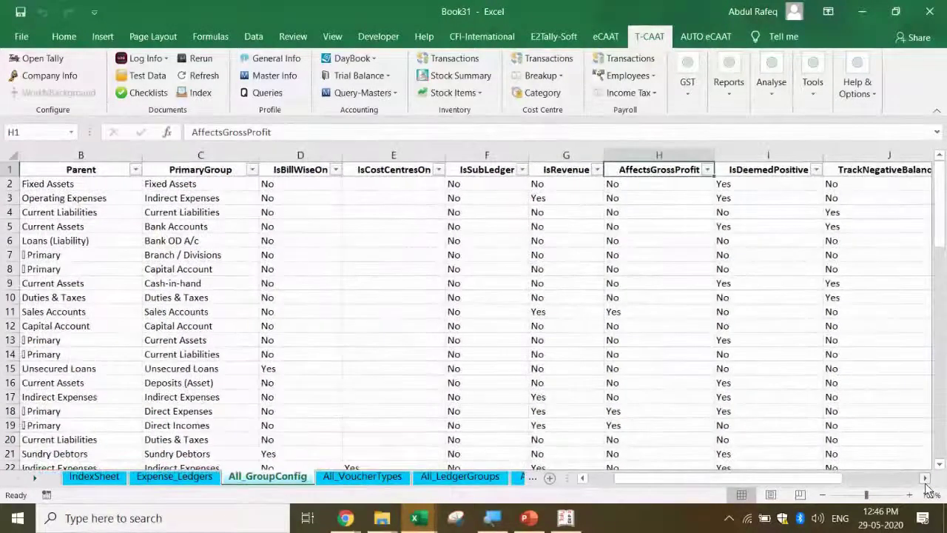
click(923, 478)
click(923, 478)
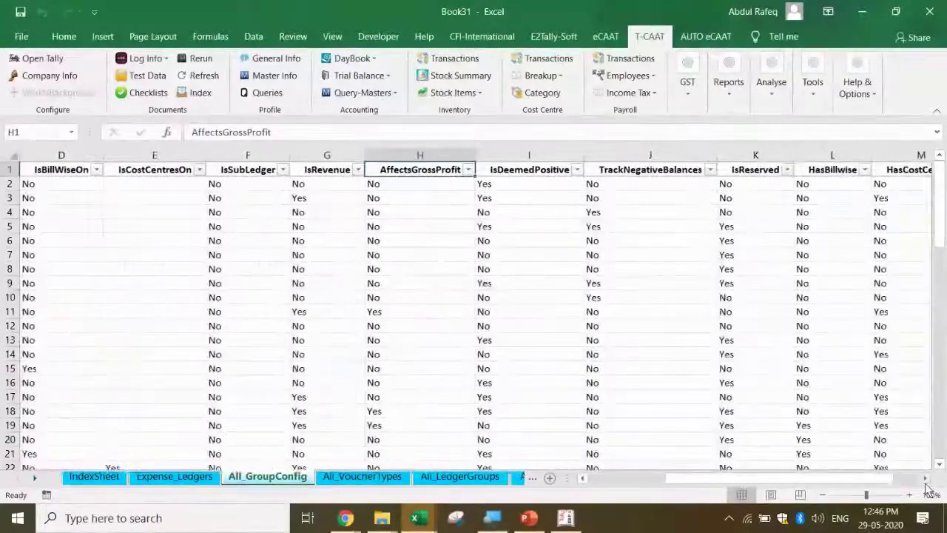
click(924, 478)
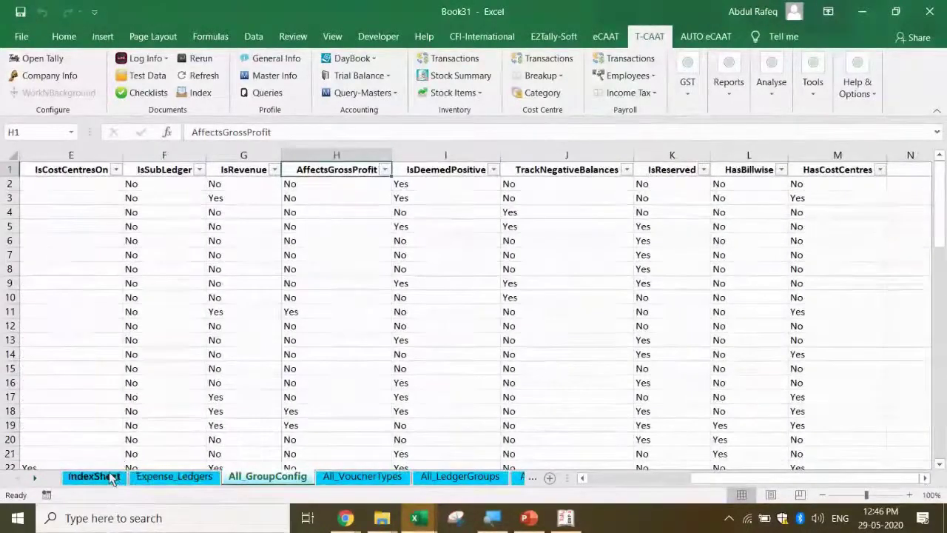
Scroll through All_VoucherTypes, then switch to All_LedgerGroups.
click(335, 476)
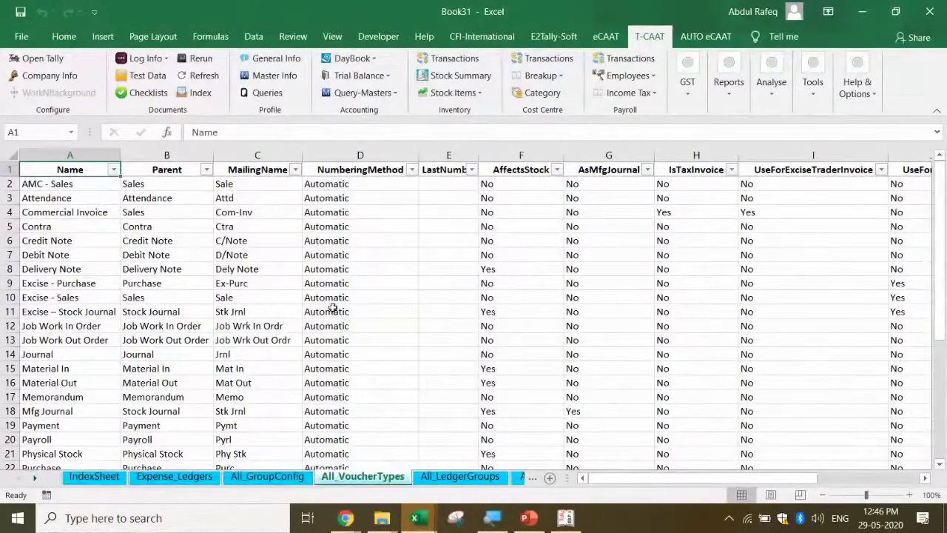
scroll(333, 307, down, 4)
scroll(332, 307, up, 4)
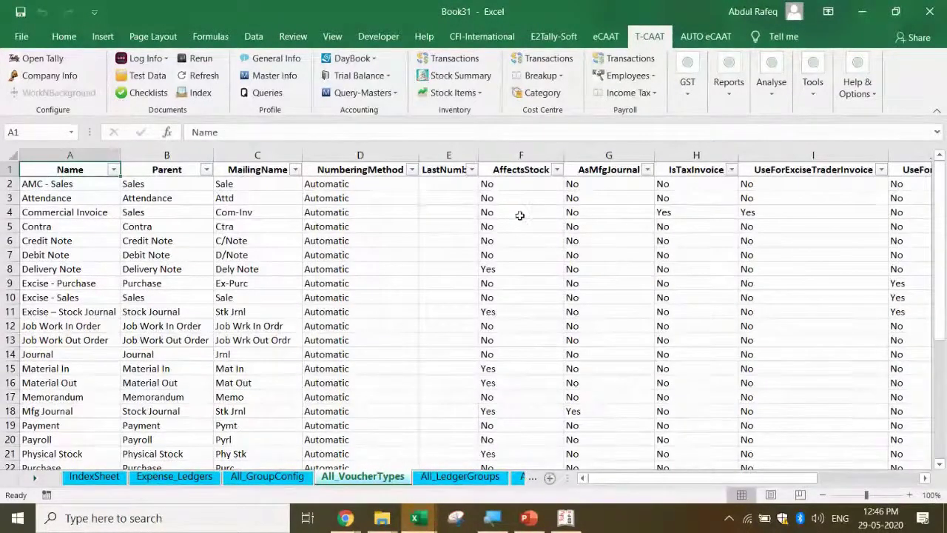
click(464, 476)
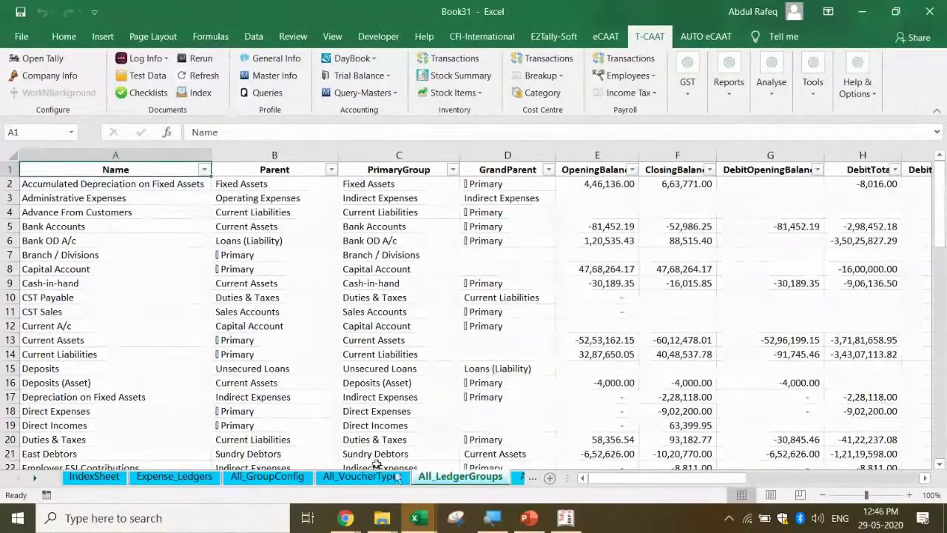
View All_ListofLedgers and GST_Related_Ledgers, closing the Queries dialog without running any query.
click(520, 477)
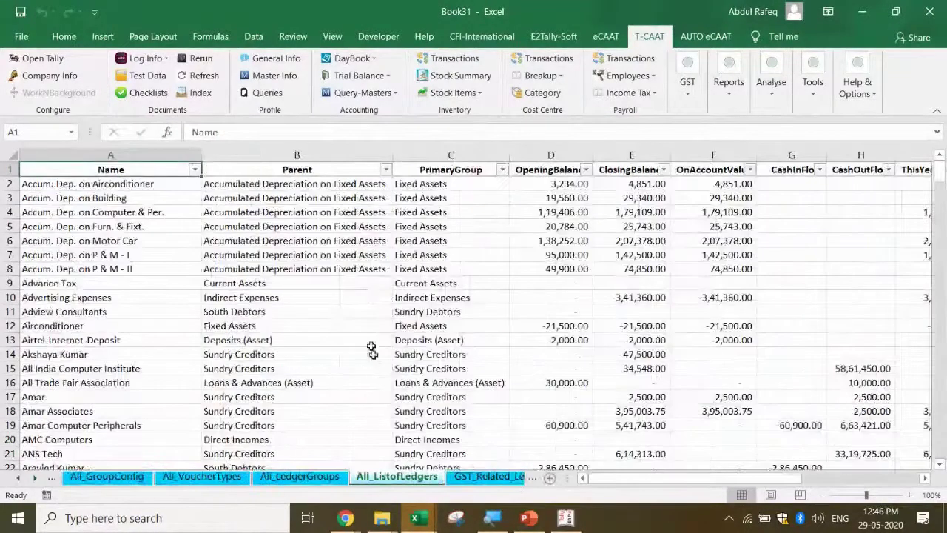
click(480, 478)
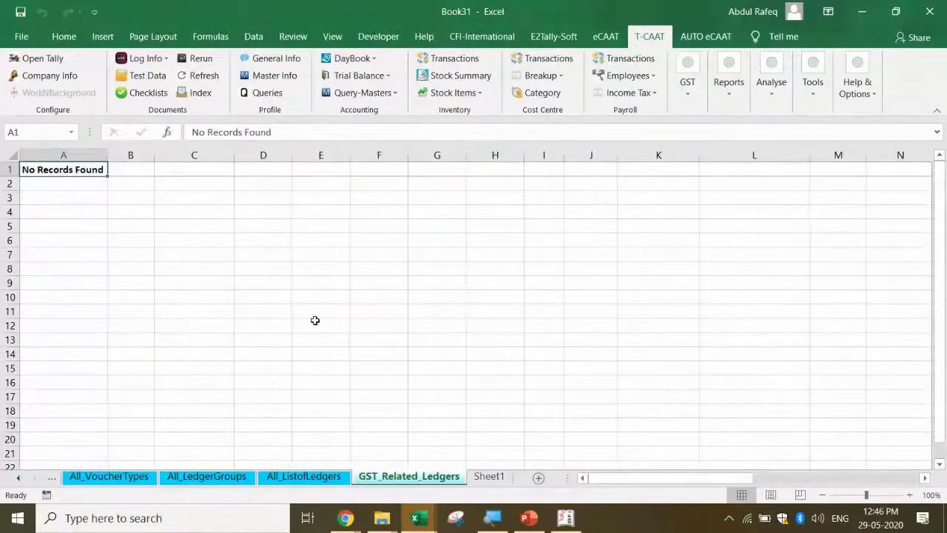
click(266, 91)
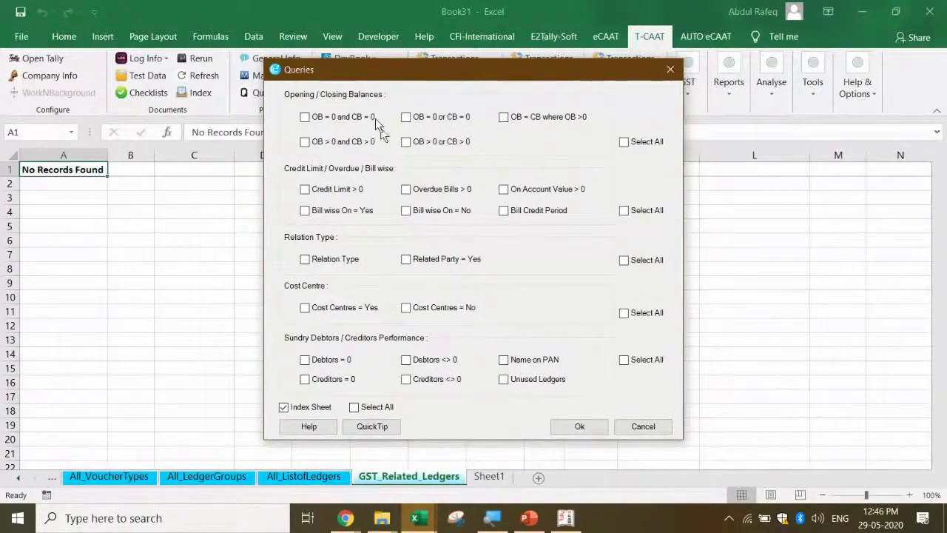
click(642, 427)
mouse_move(427, 516)
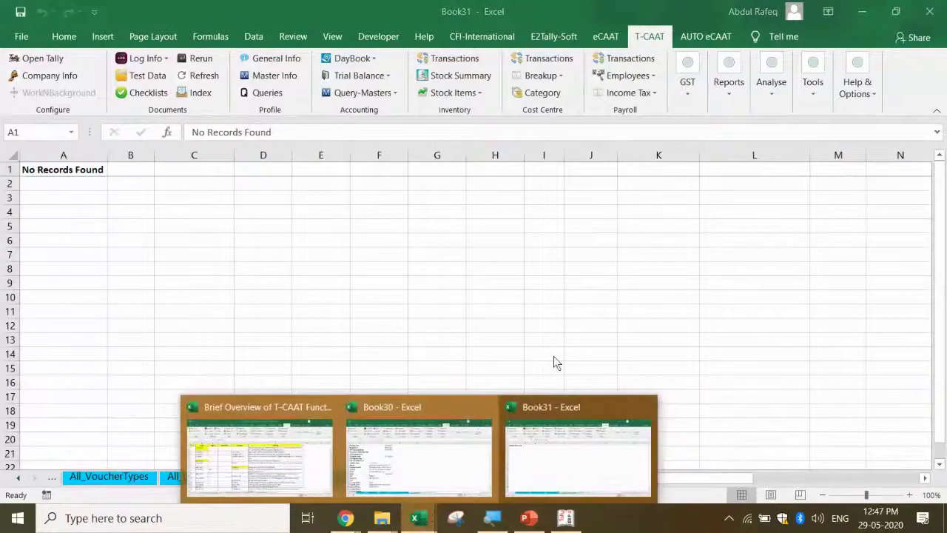
click(434, 258)
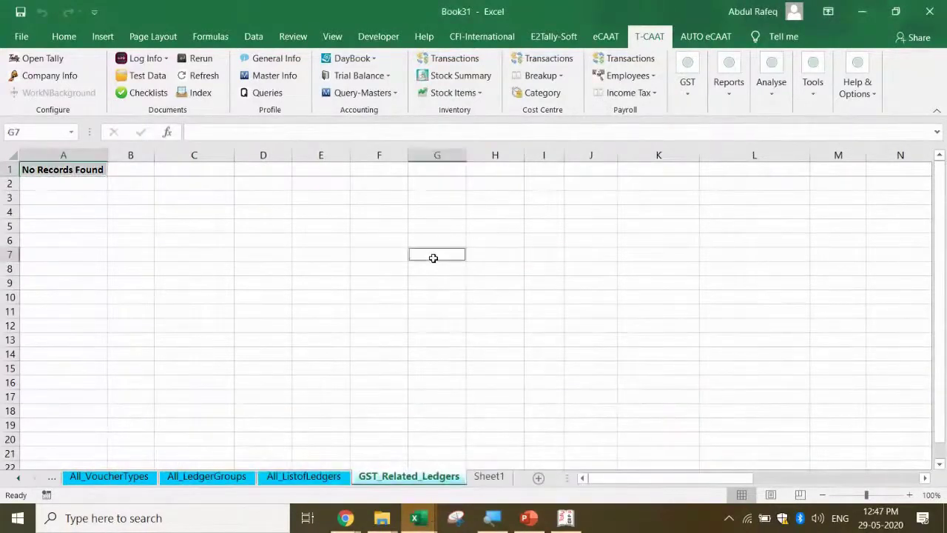
click(341, 239)
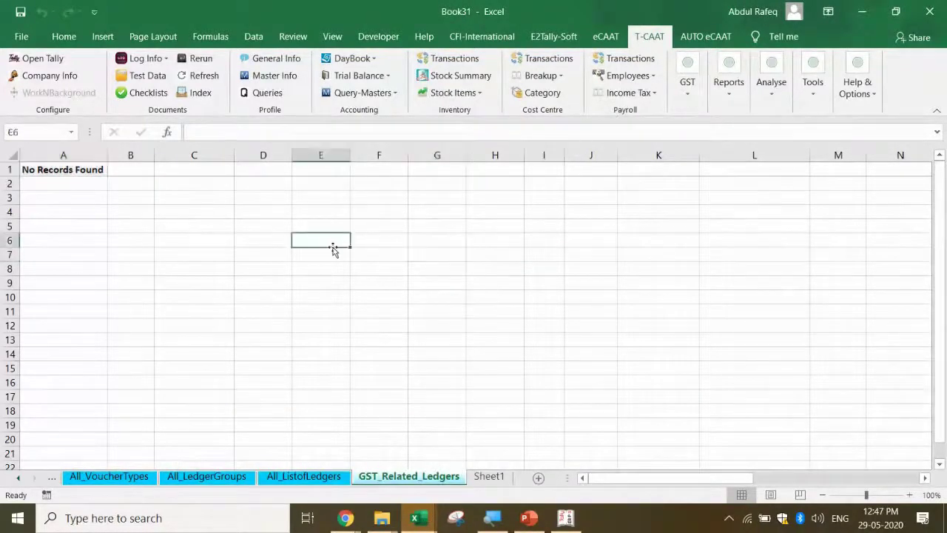
Extract DayBook Transactions for the 01-04-2012 to 31-03-2013 period from the T-CAAT tab.
click(376, 59)
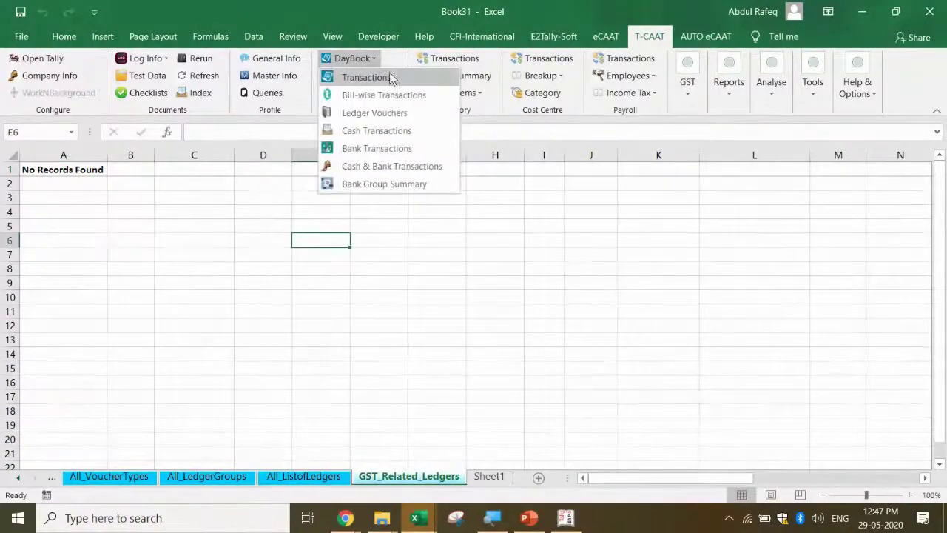
click(386, 76)
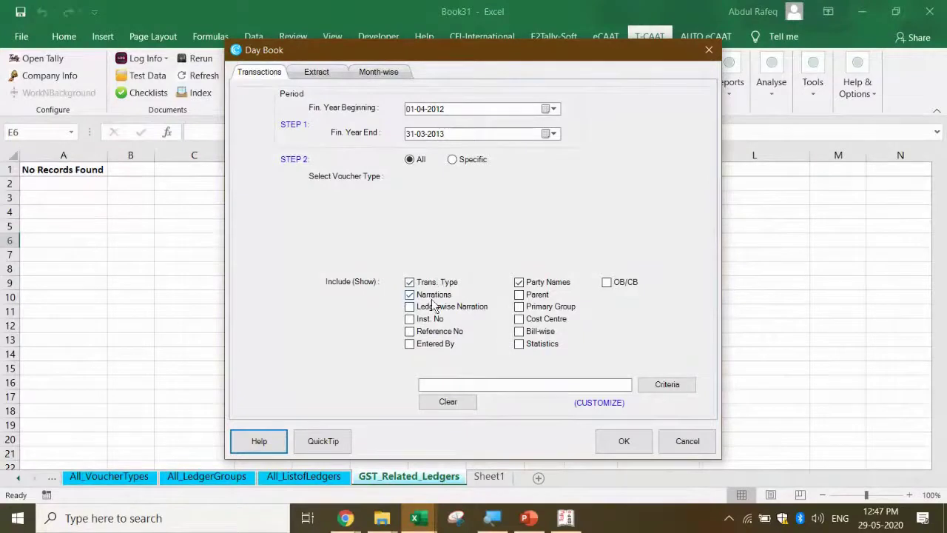
click(636, 442)
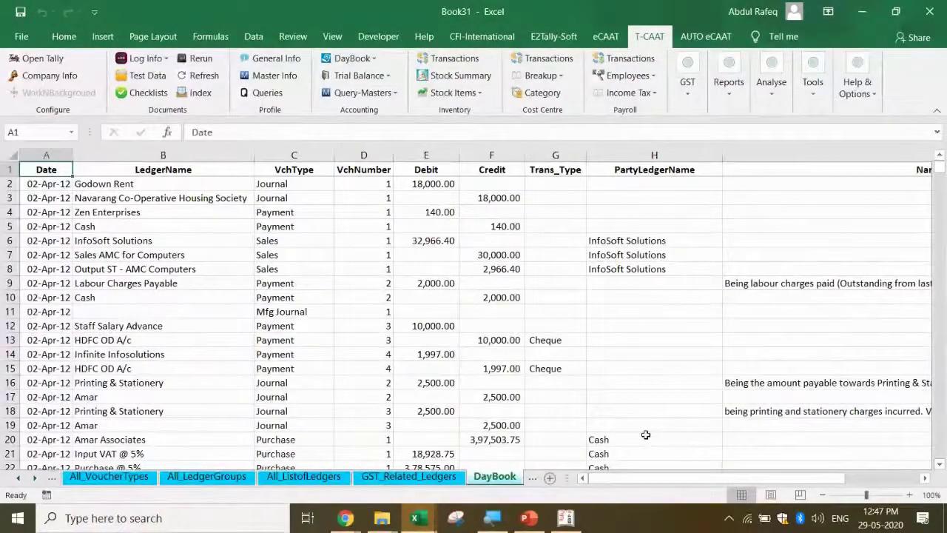
Add AutoFilters to the DayBook column headers with Ctrl+Shift+L and browse the Date filter's 2012 months.
key(ctrl+Down)
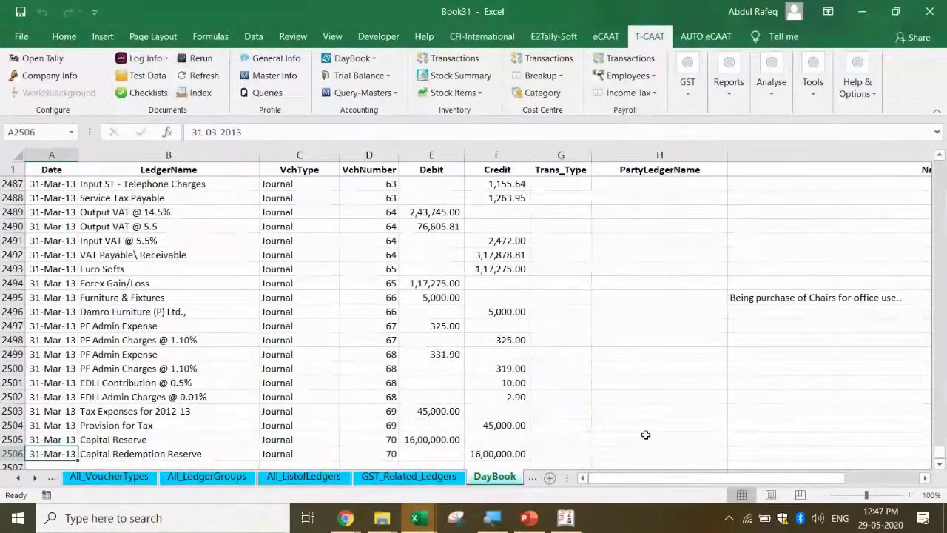
key(ctrl+Home)
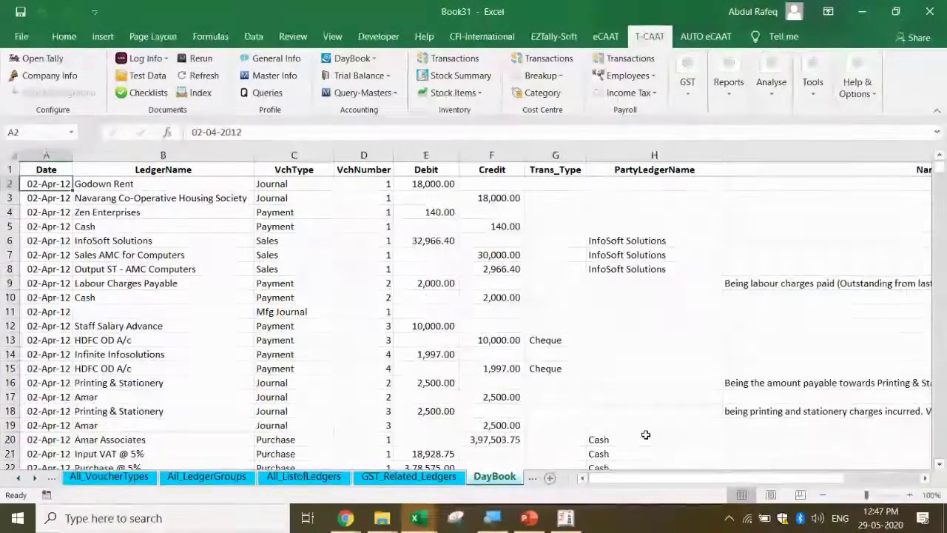
click(190, 170)
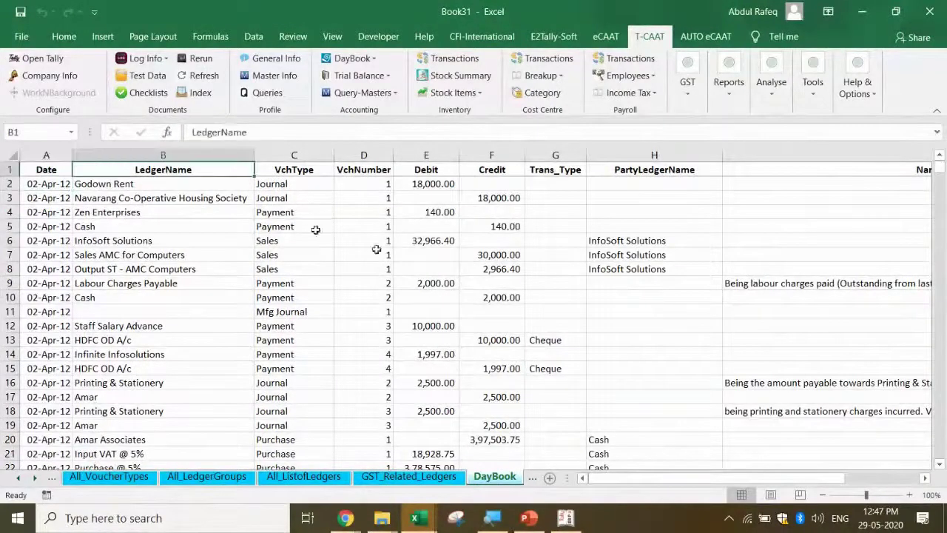
key(ctrl+shift+l)
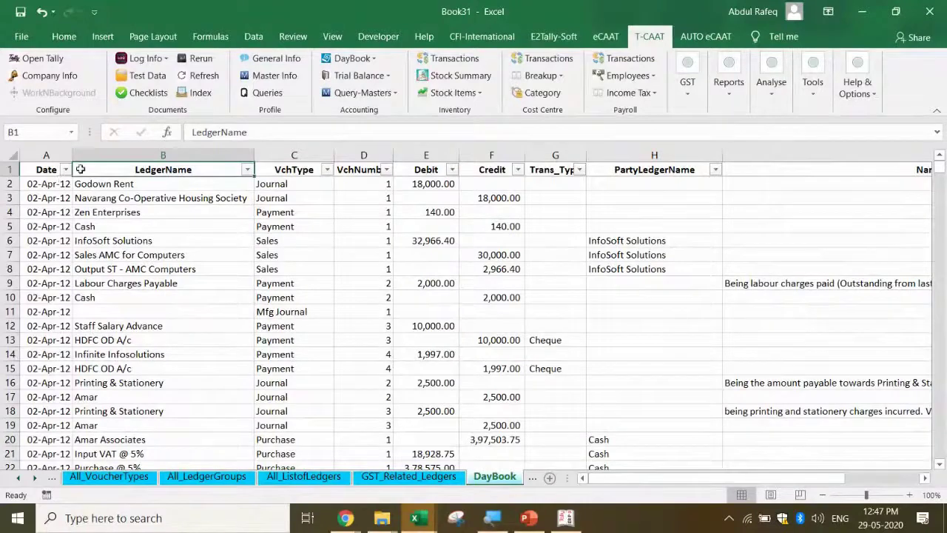
click(65, 170)
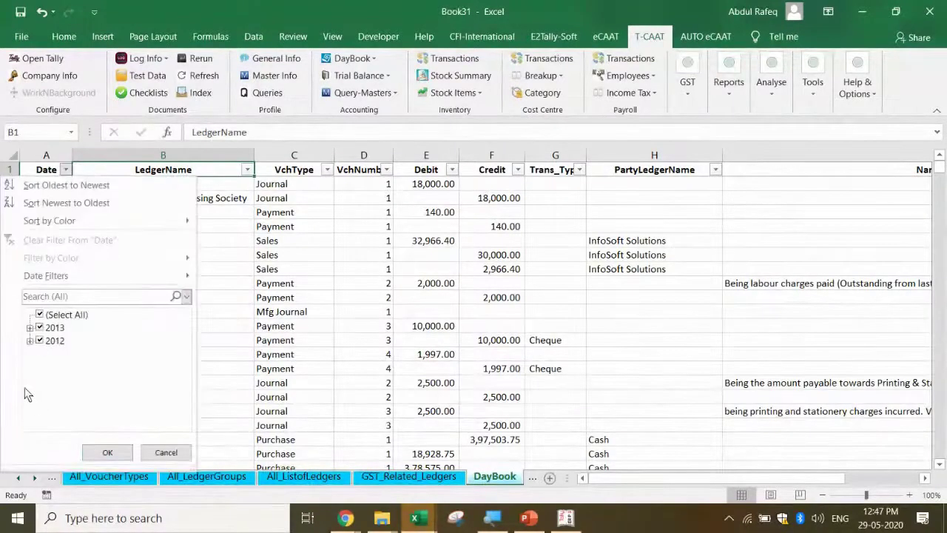
click(30, 341)
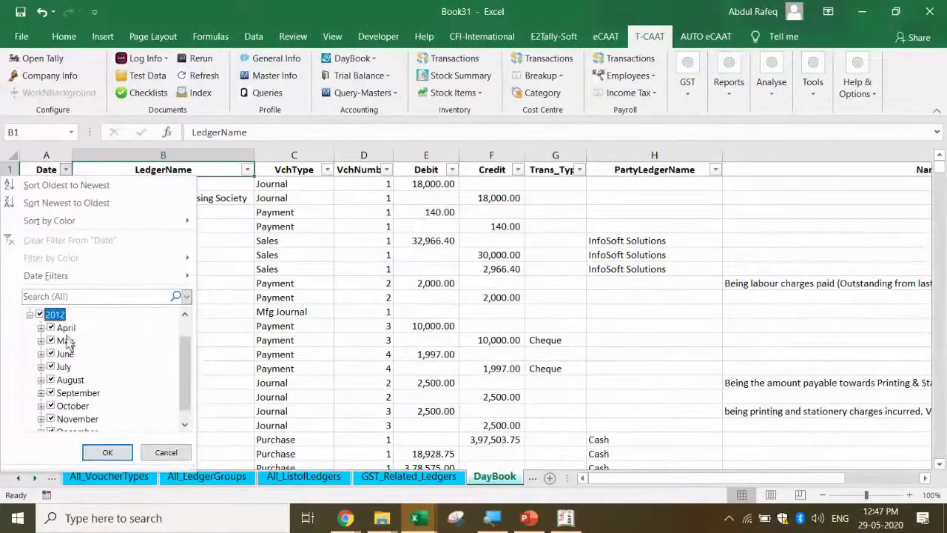
click(29, 316)
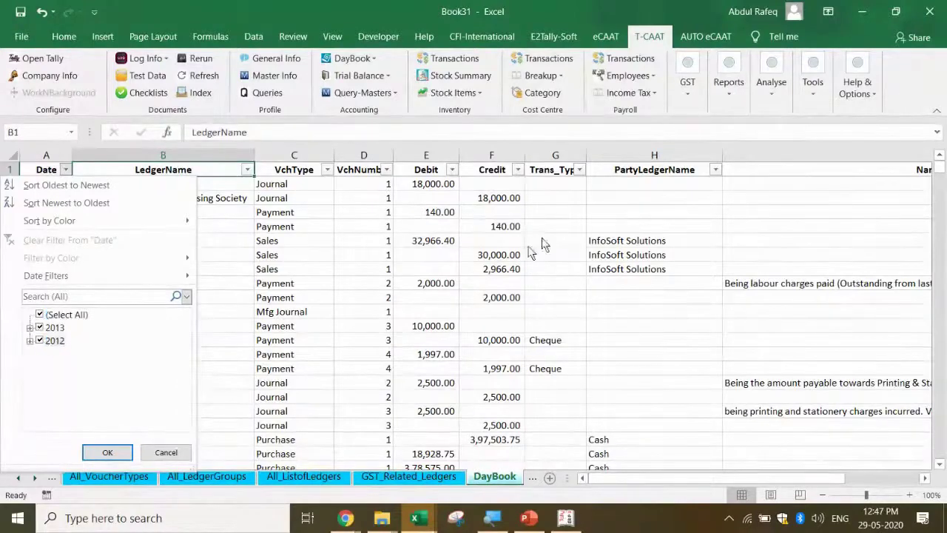
key(Escape)
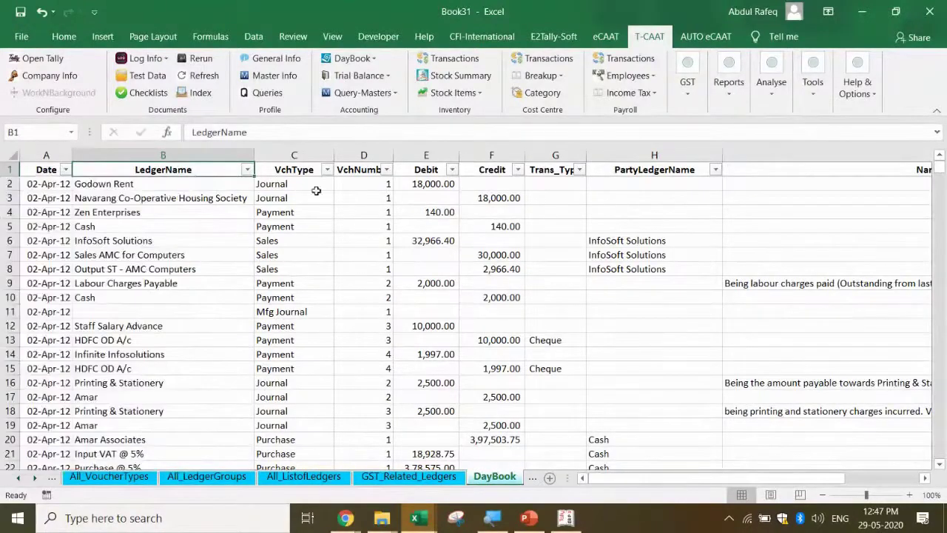
Filter LedgerName to Godown Rent only, then clear it to show all 2505 records.
click(247, 170)
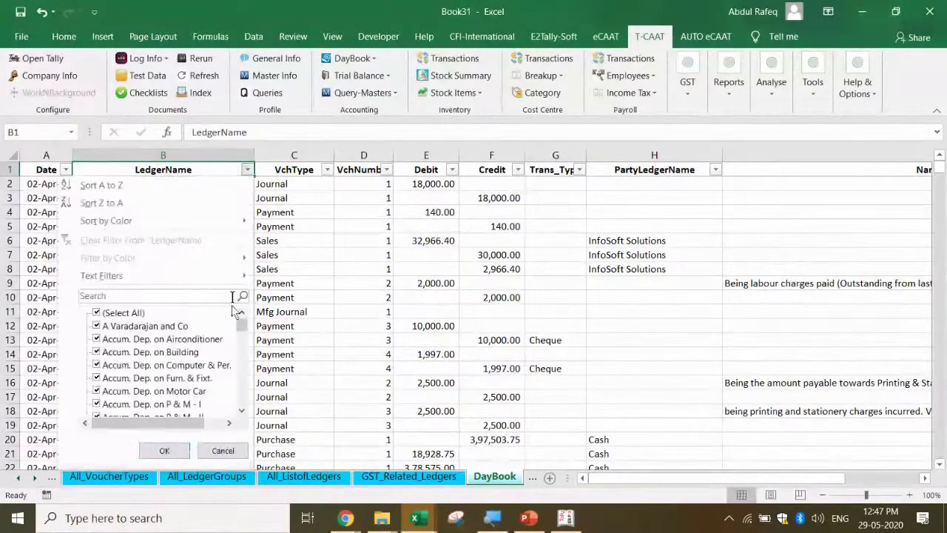
click(180, 296)
text(godow)
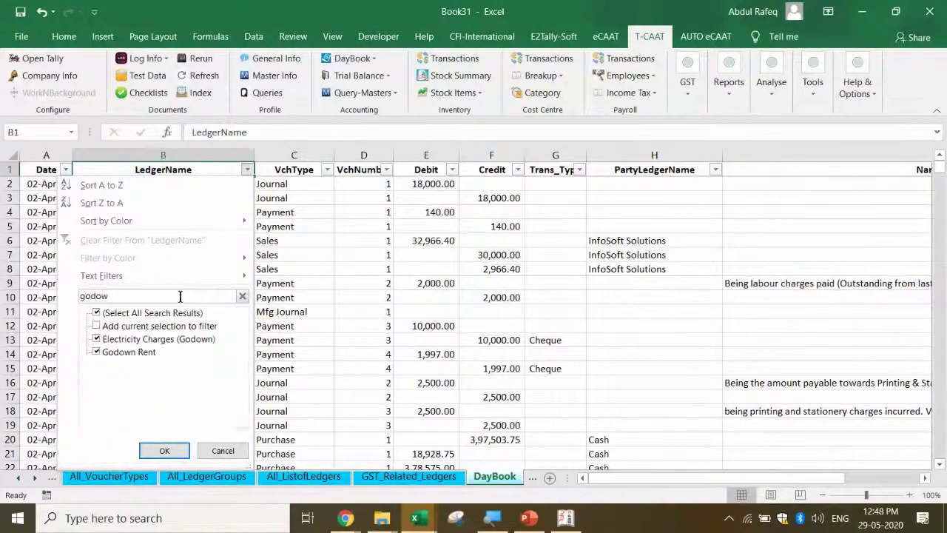
click(99, 338)
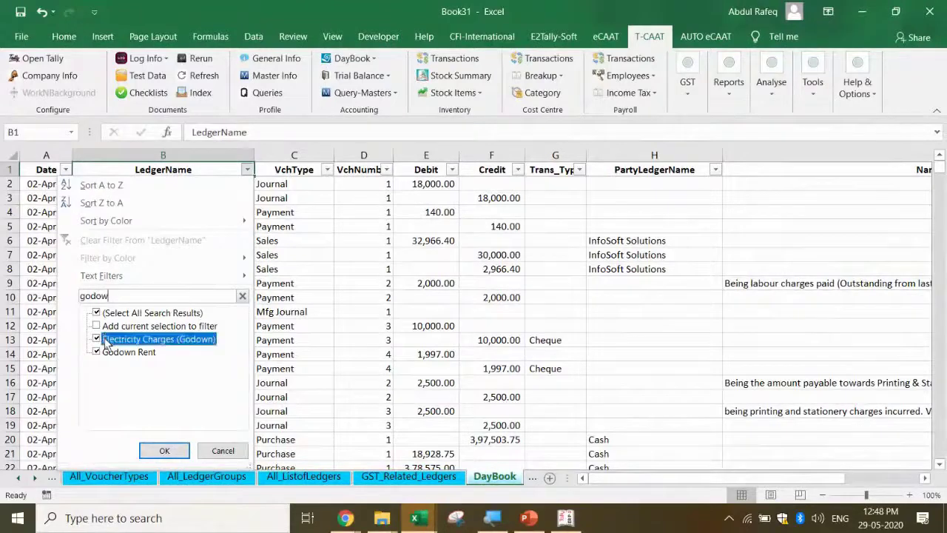
click(164, 451)
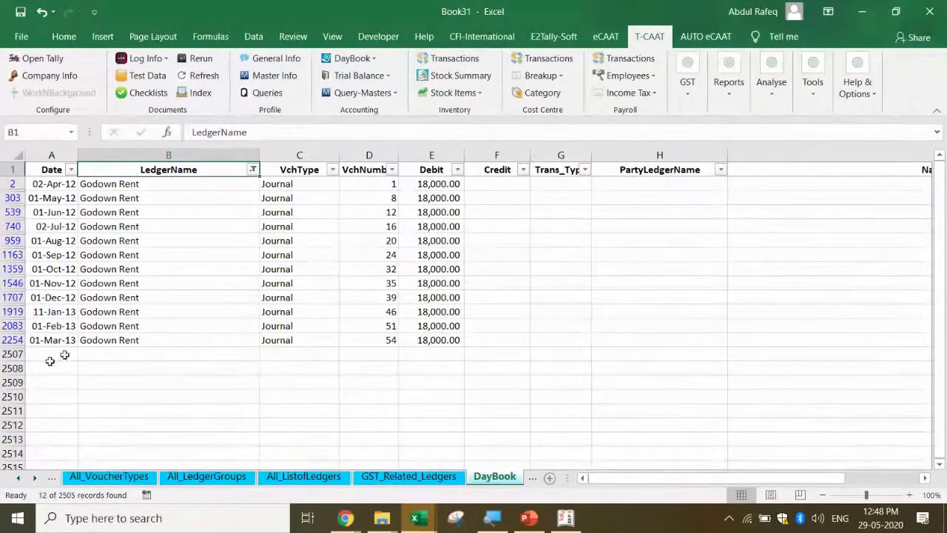
click(253, 169)
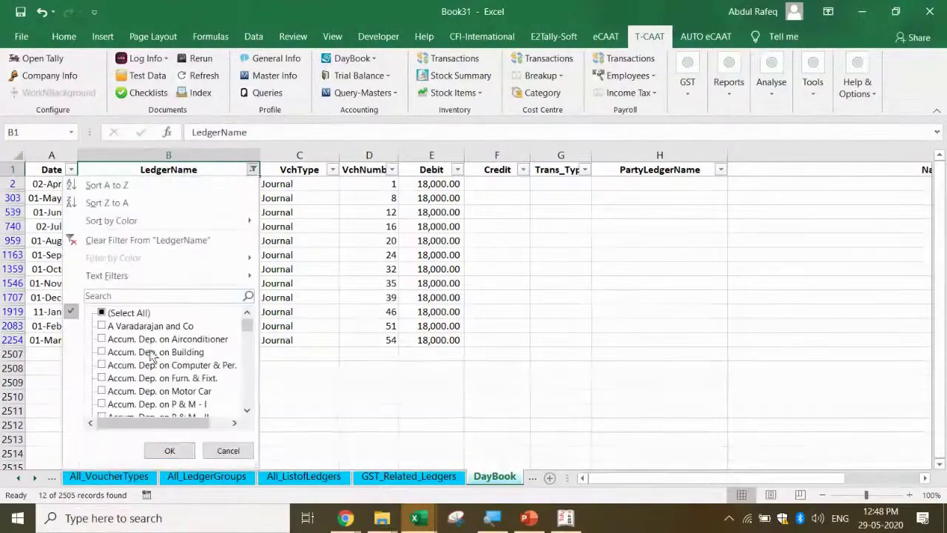
click(103, 313)
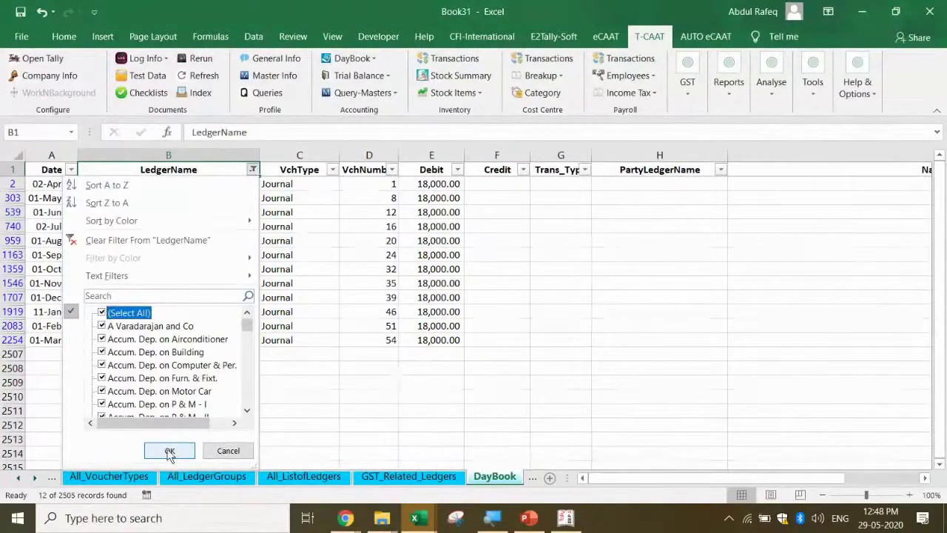
click(169, 451)
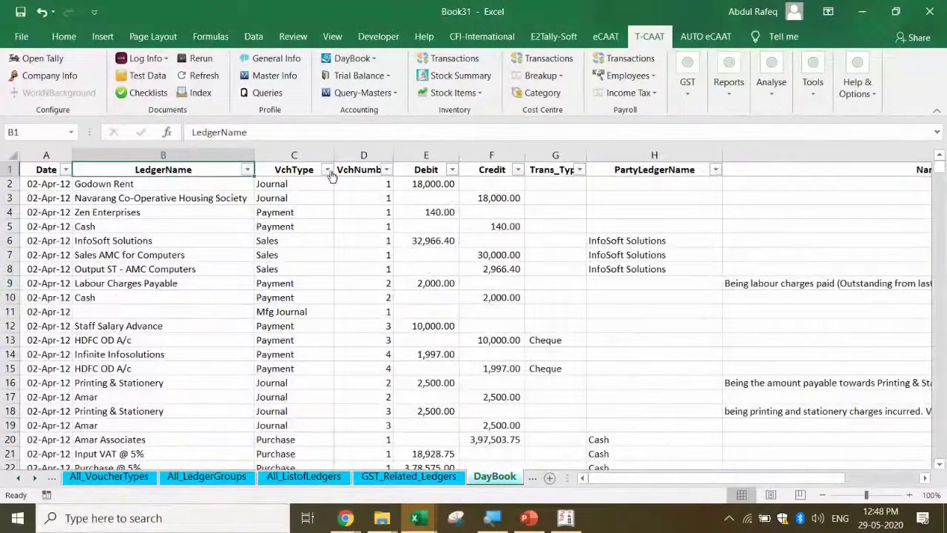
Filter VchType to Journal only, 207 of 2505 records, and bring Narration into view.
click(326, 169)
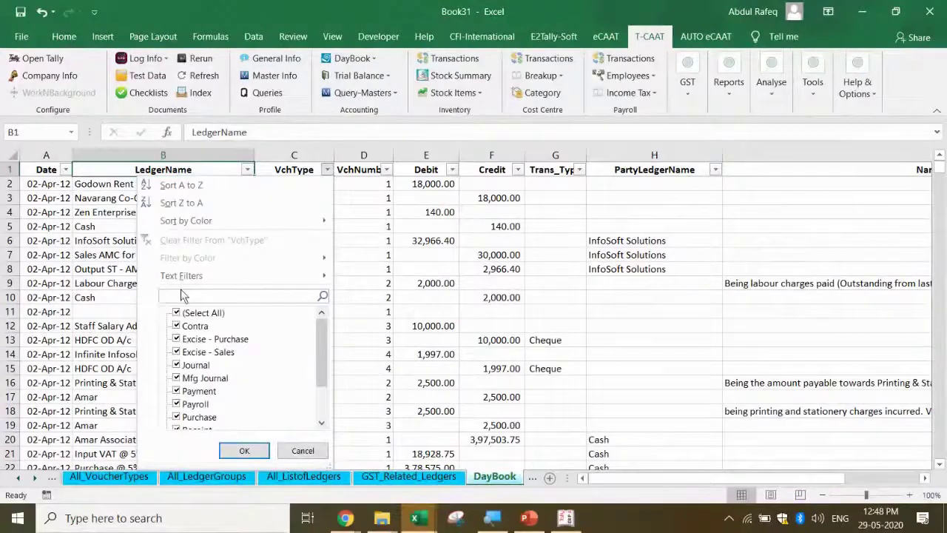
text(jour)
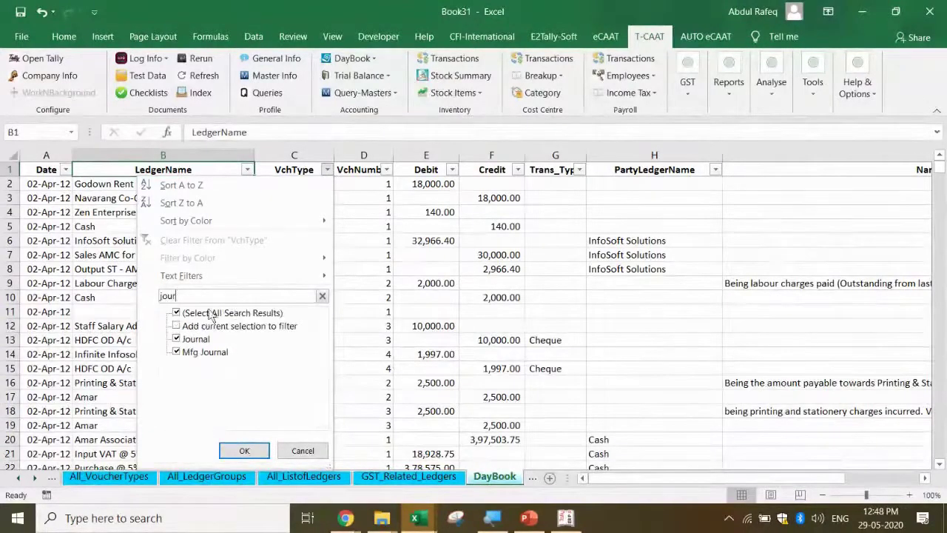
click(192, 352)
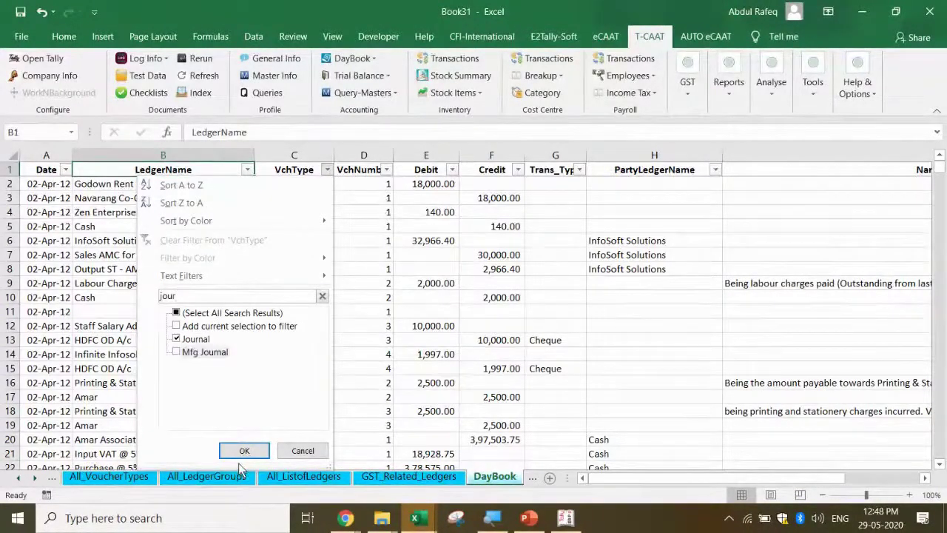
click(244, 451)
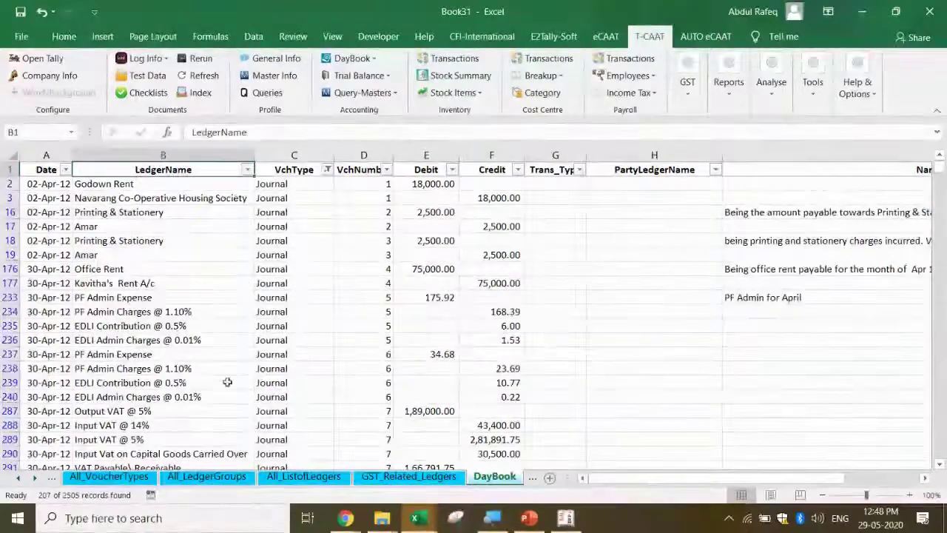
scroll(250, 360, down, 4)
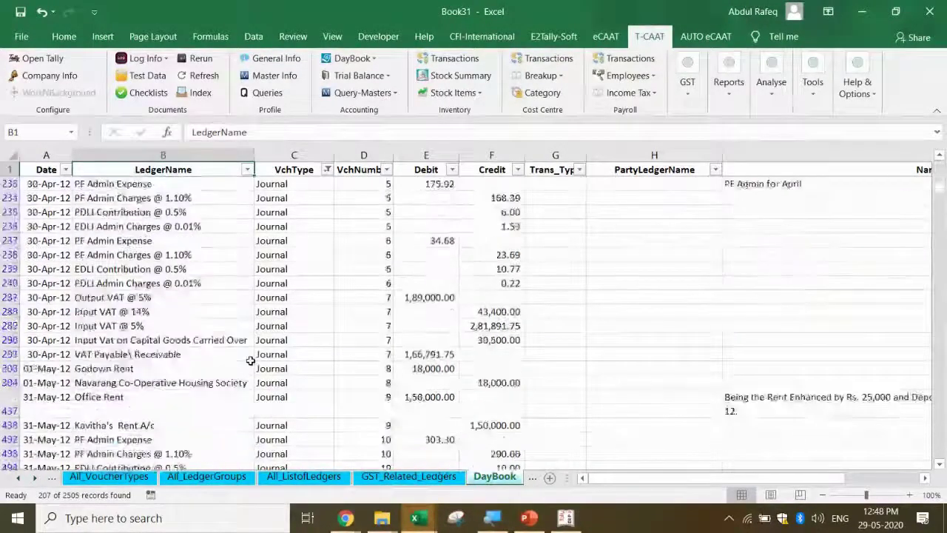
scroll(250, 360, down, 6)
scroll(237, 363, up, 10)
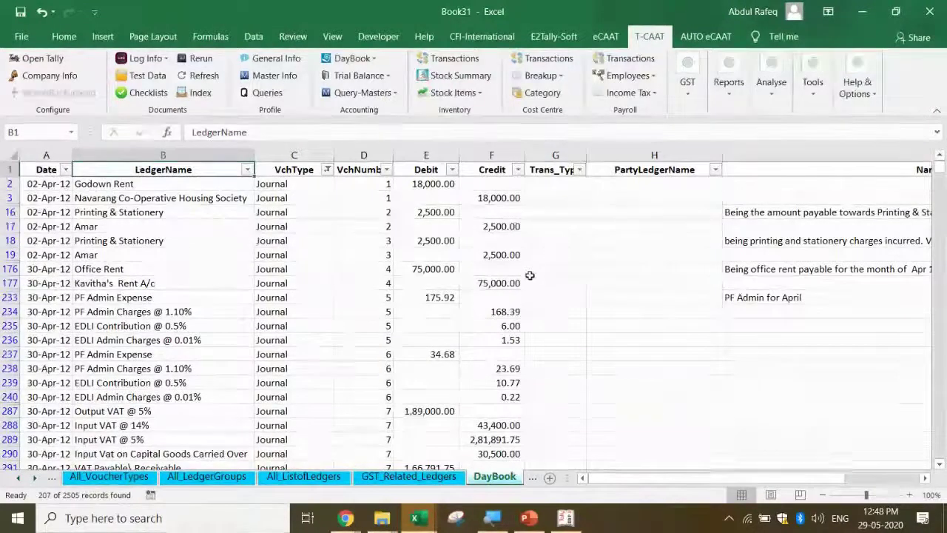
click(847, 172)
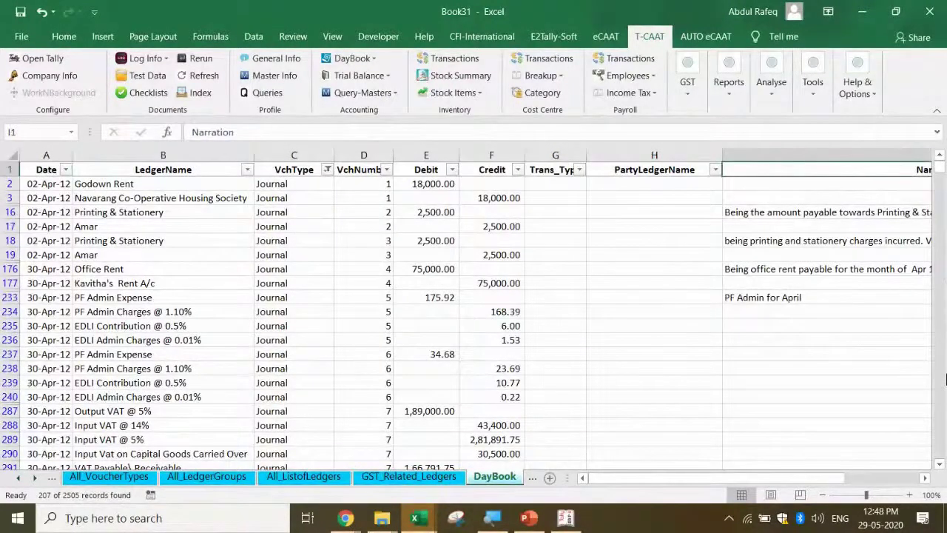
key(Right)
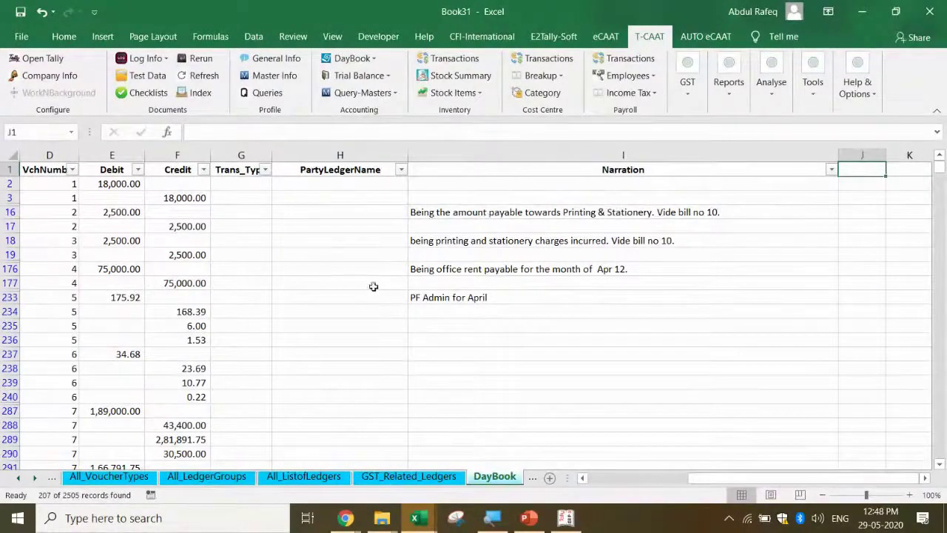
click(120, 285)
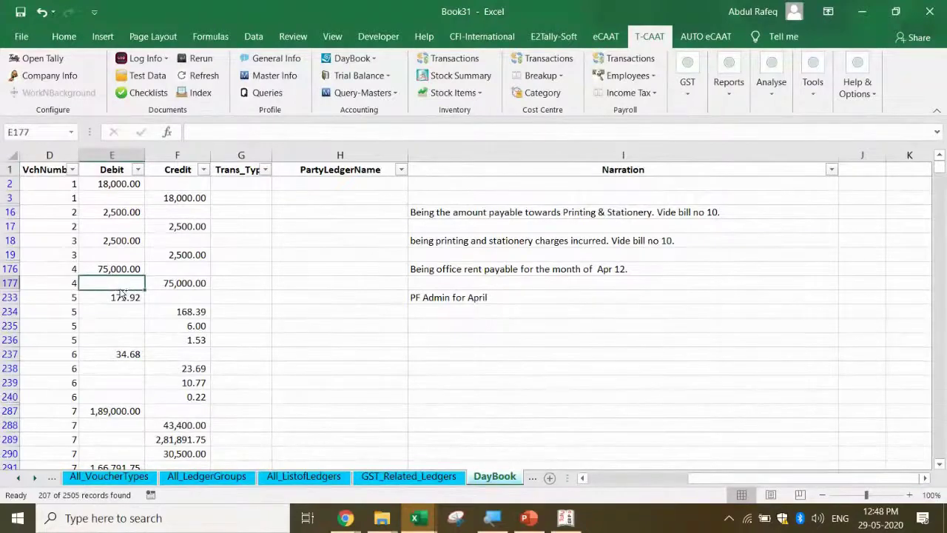
key(ctrl+Home)
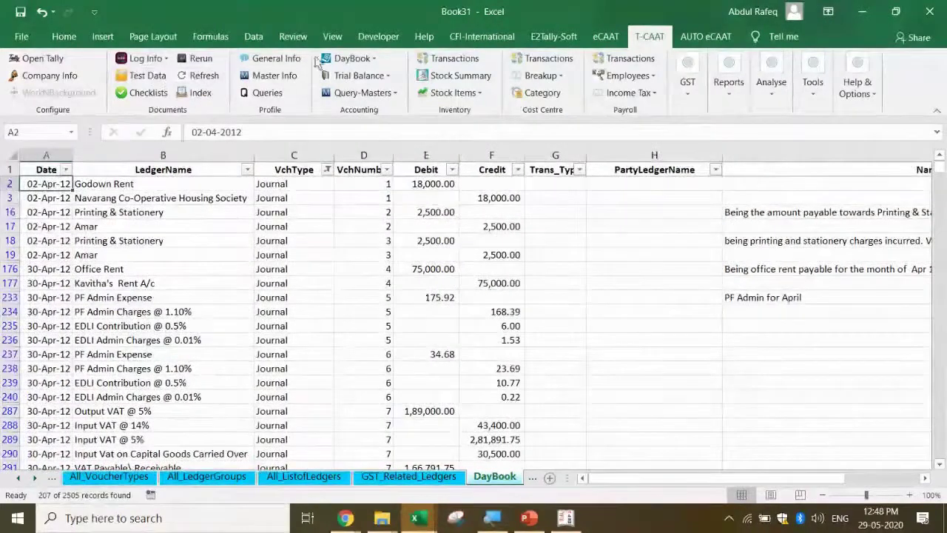
click(362, 58)
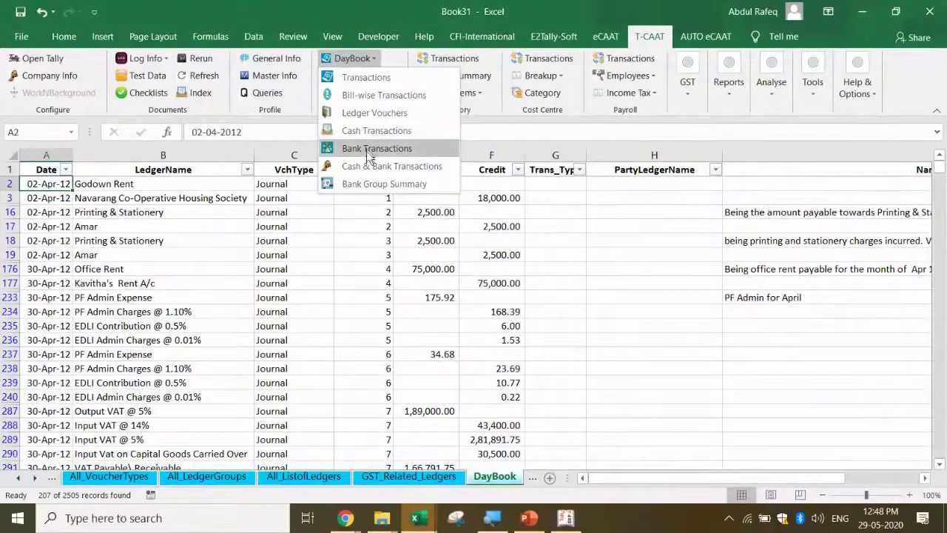
Generate the Trial Balance > Ledgers with Groups report with Percentage unchecked.
click(726, 338)
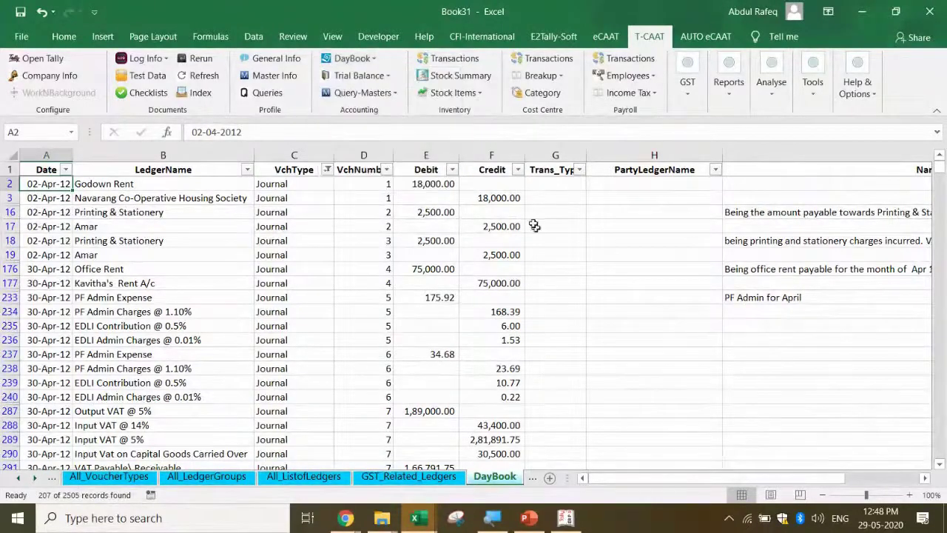
click(384, 77)
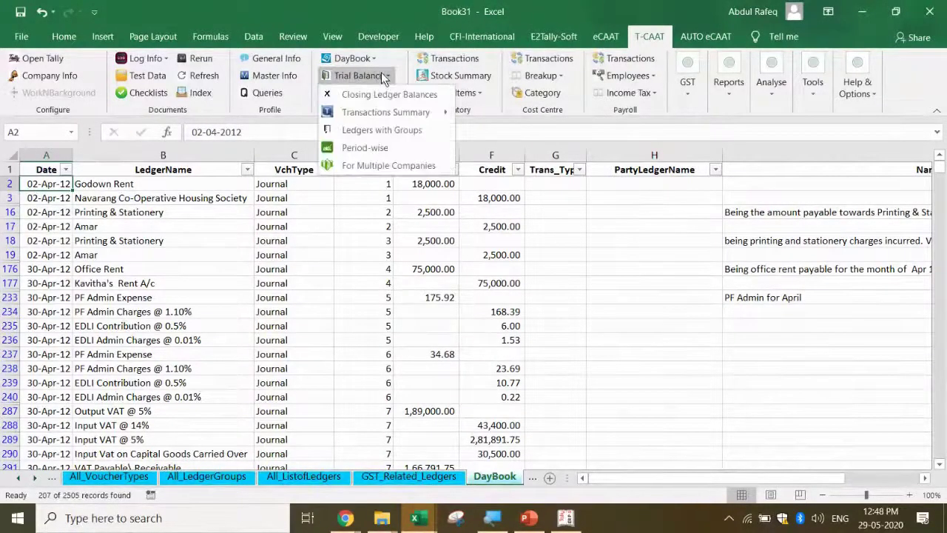
click(402, 131)
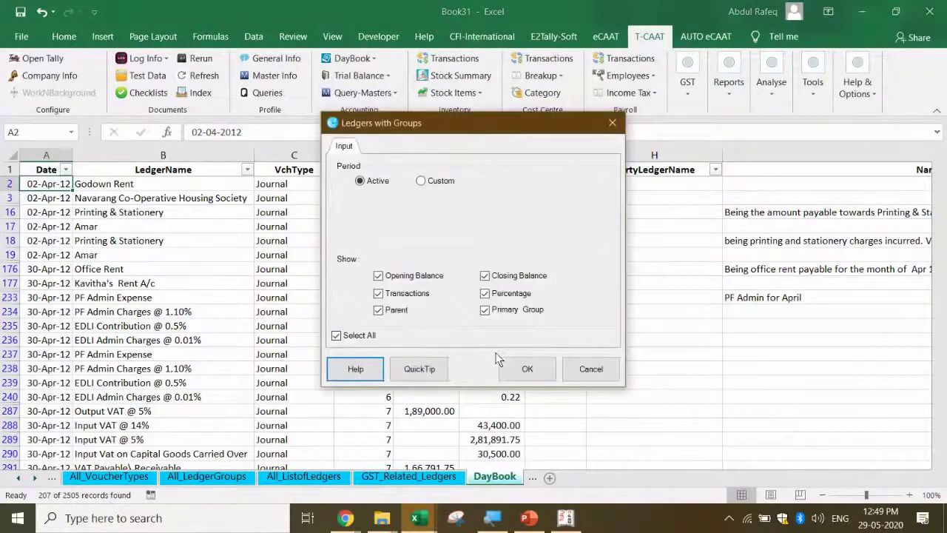
click(486, 294)
click(378, 276)
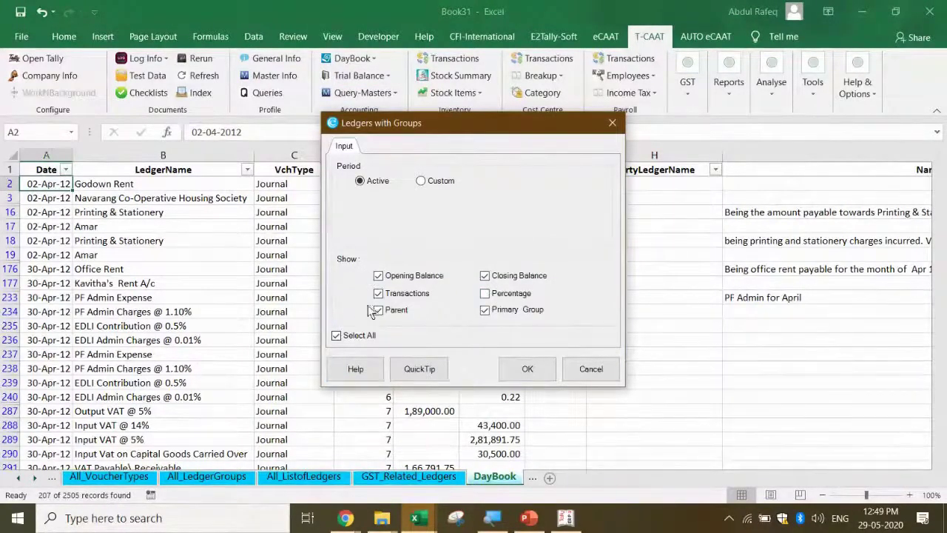
click(518, 368)
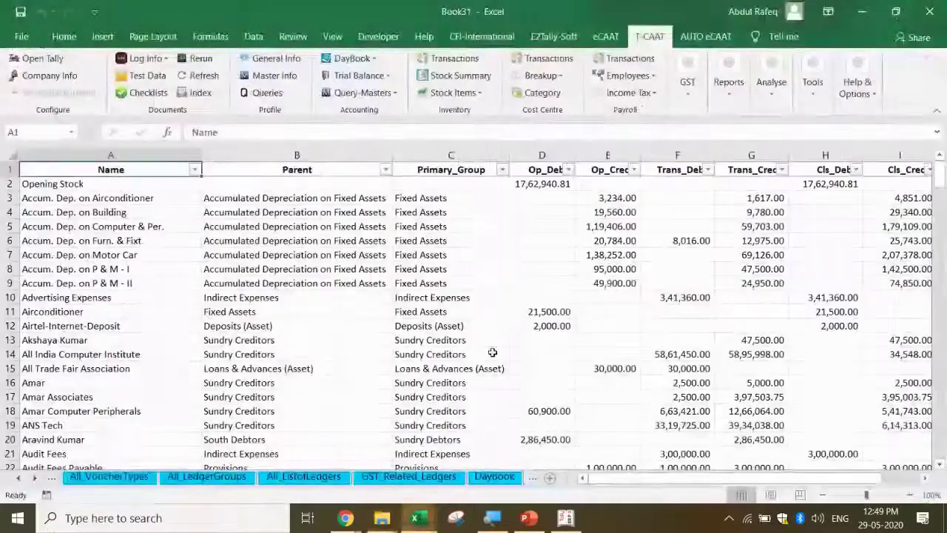
Review the report's column headings, parent groups and balances, such as Airconditioner's 21,500.00 opening debit.
click(183, 215)
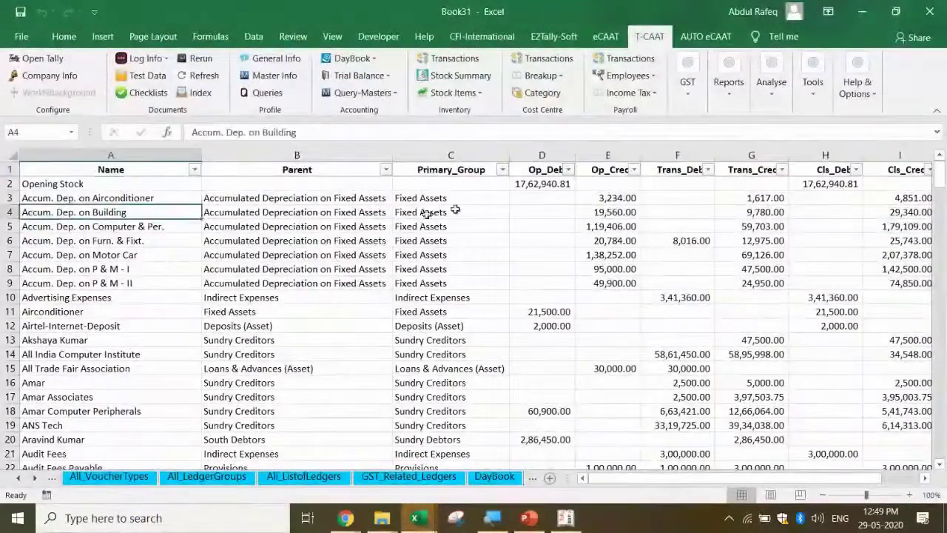
click(343, 172)
click(461, 176)
click(542, 171)
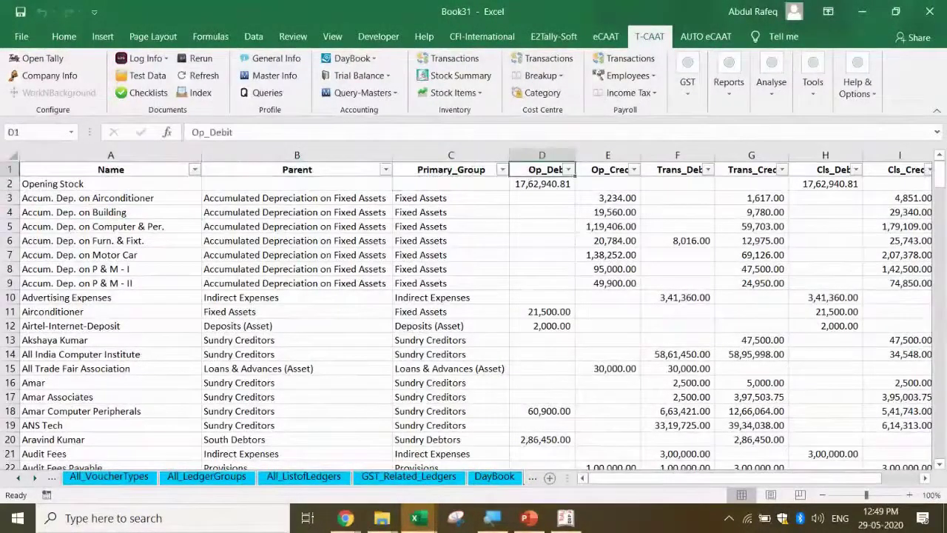
key(Right)
key(Right)
key(Right)
key(Right)
key(Right)
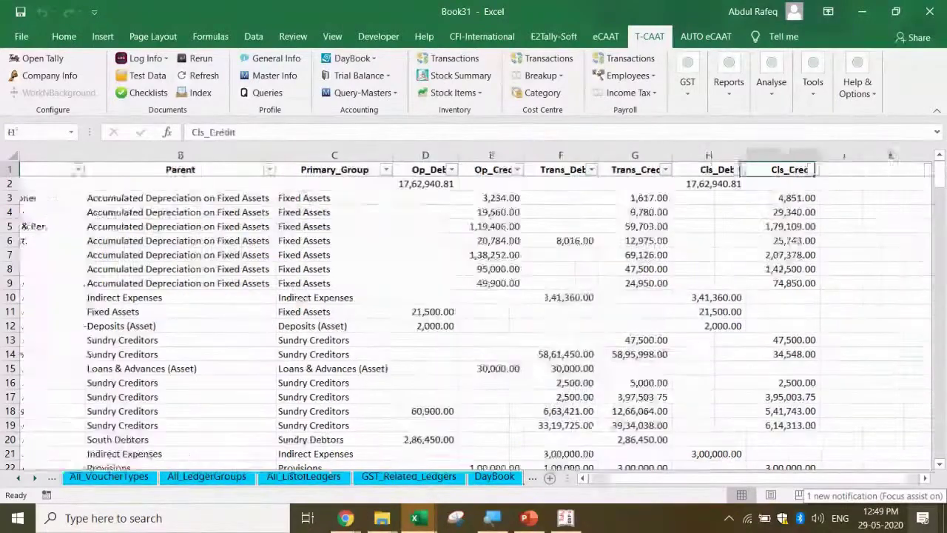
key(Right)
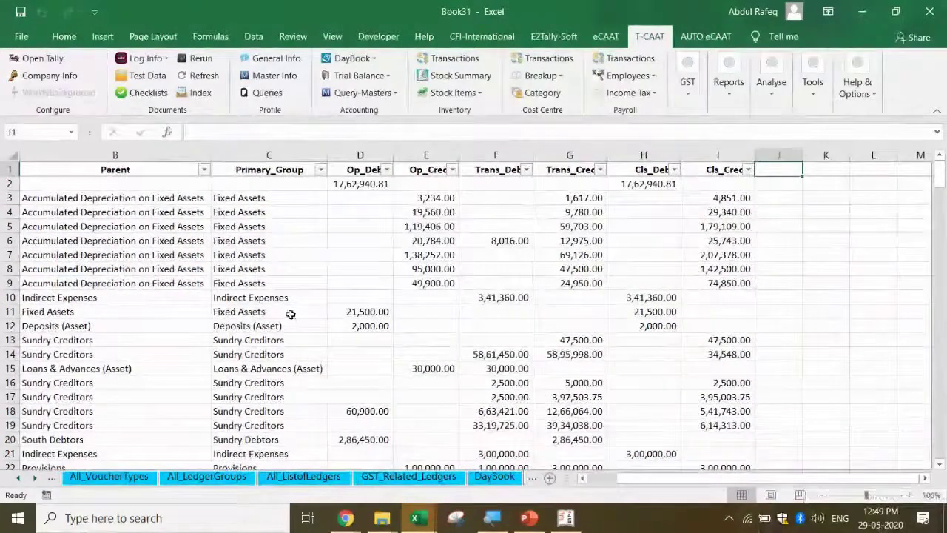
click(377, 317)
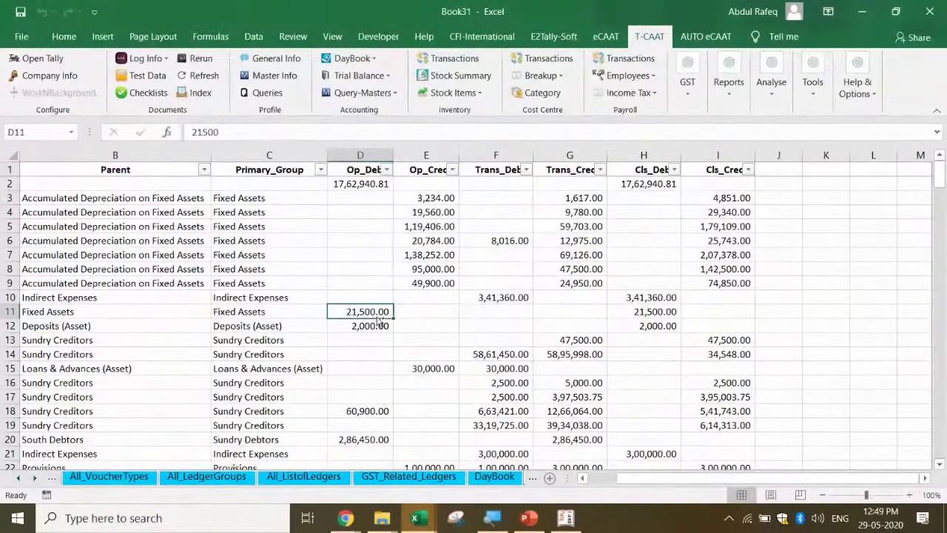
key(ctrl+Home)
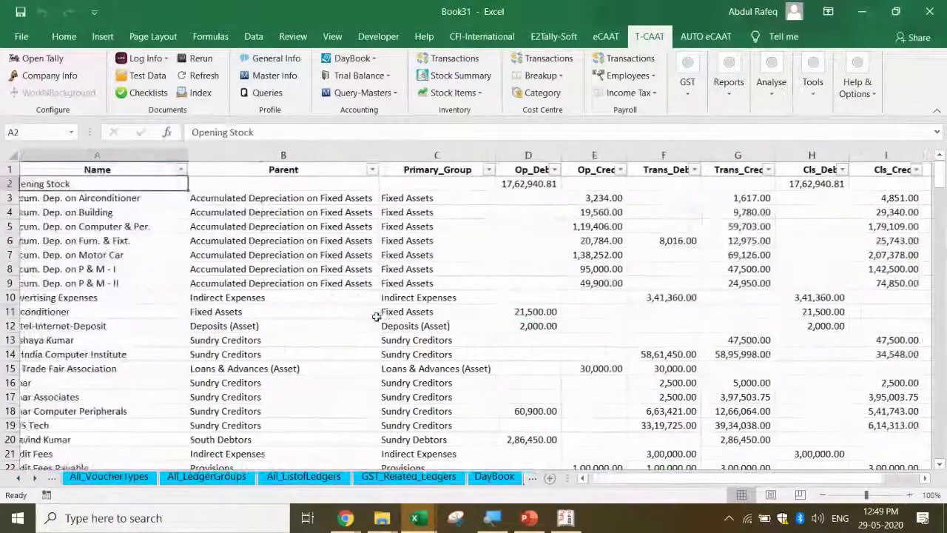
click(327, 253)
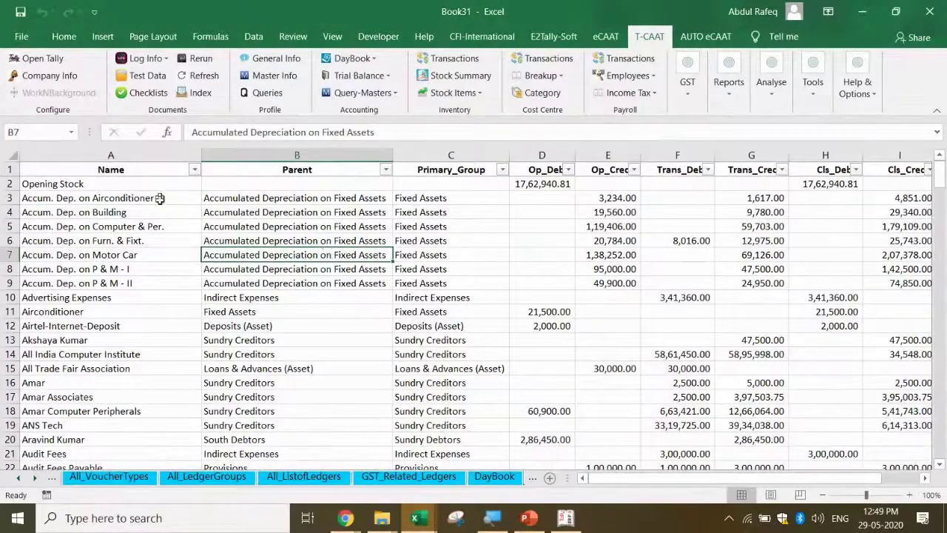
click(305, 226)
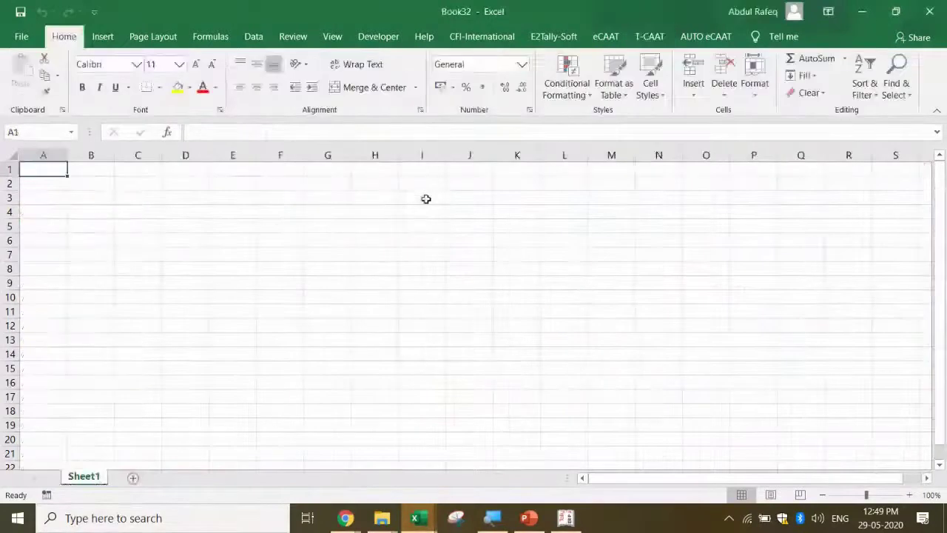
Show the T-CAAT tab in Book32 and browse its Trial Balance and Query-Masters lists.
click(659, 35)
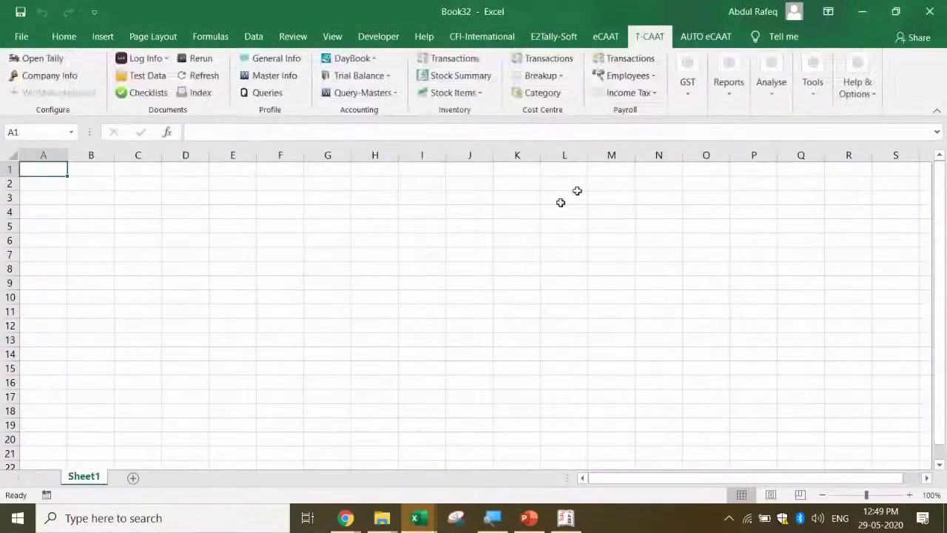
click(388, 77)
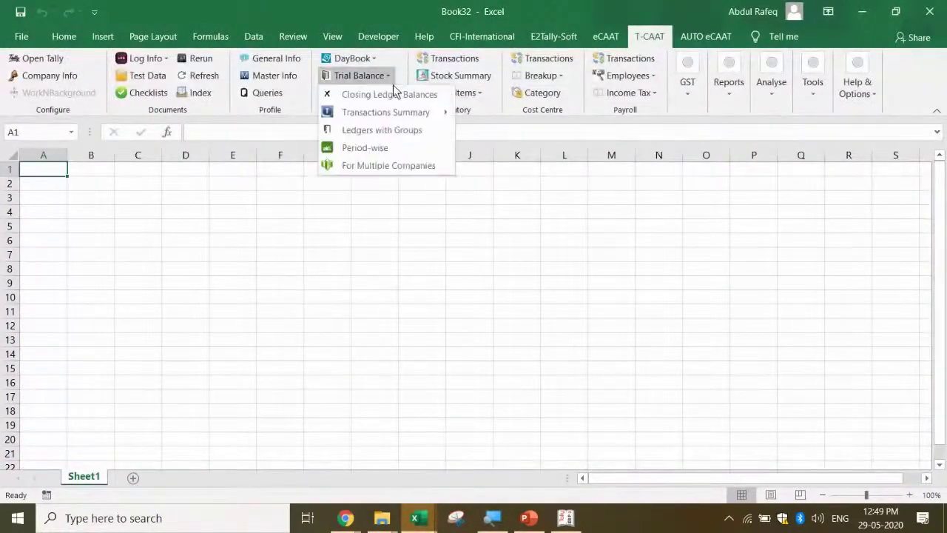
mouse_move(398, 118)
key(Escape)
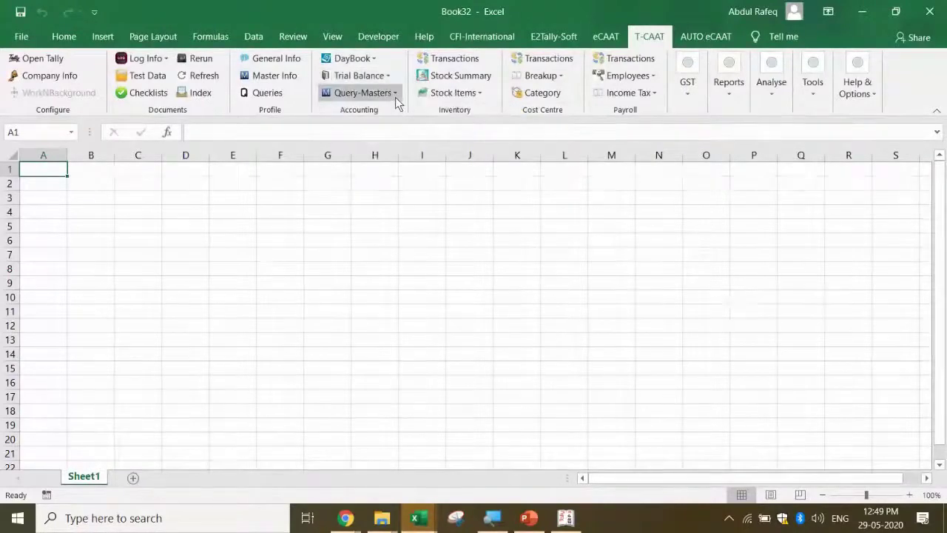
click(395, 94)
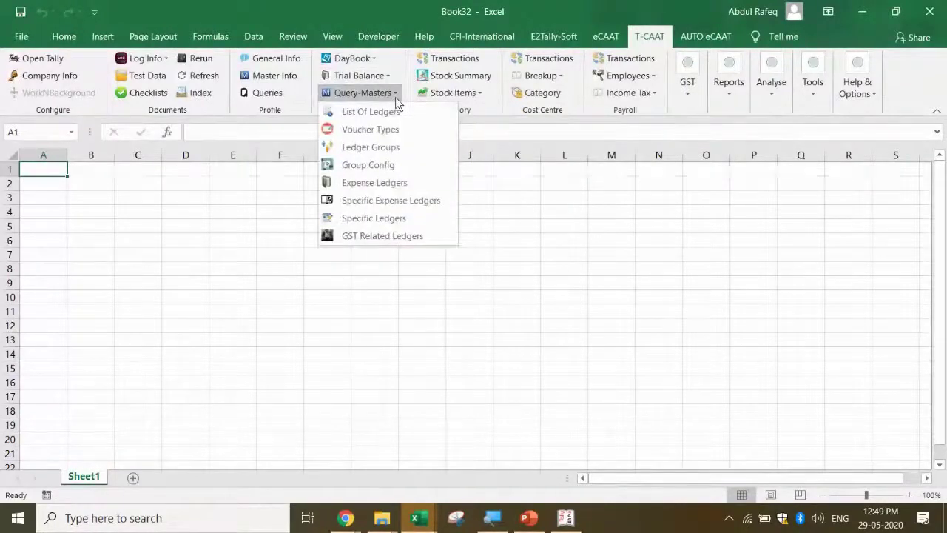
click(395, 94)
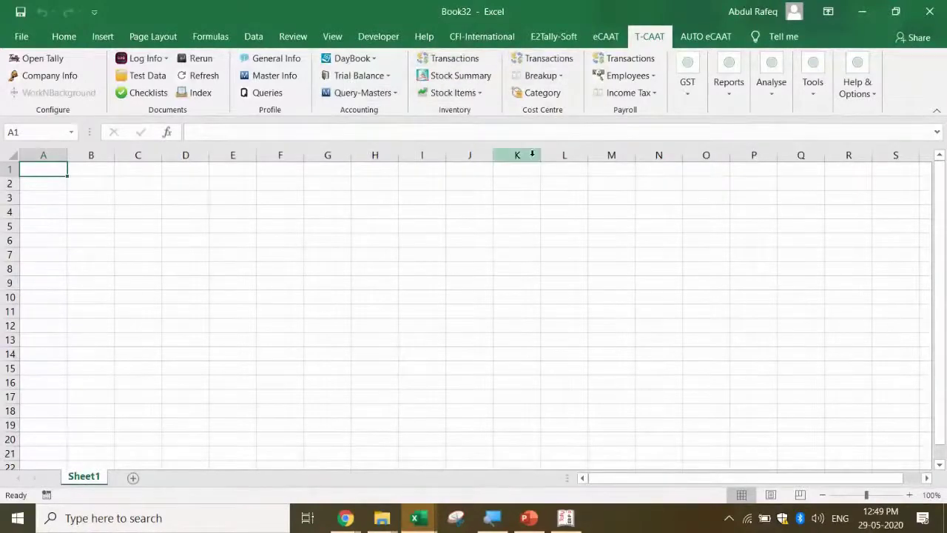
Run Analyse > Audit > Ledger Scrutiny with every check selected and acknowledge the import.
click(725, 94)
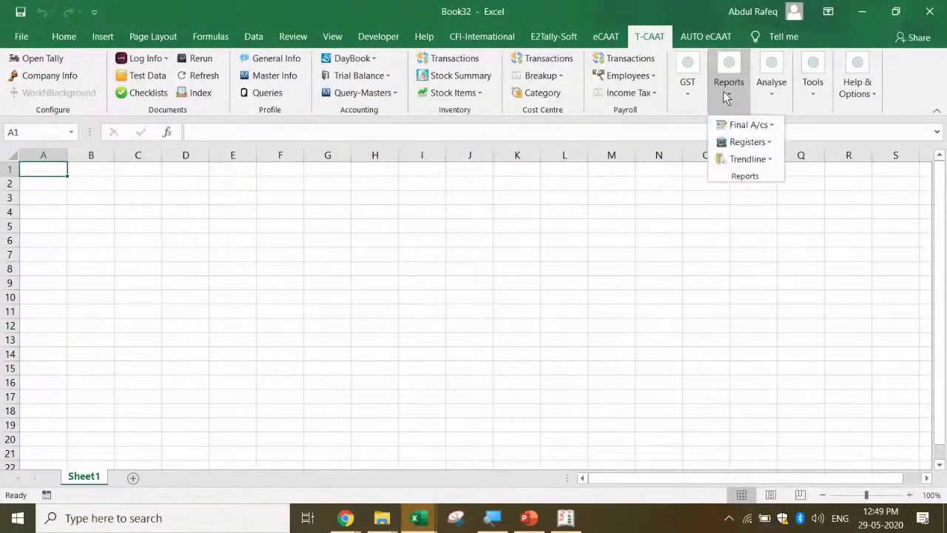
click(727, 93)
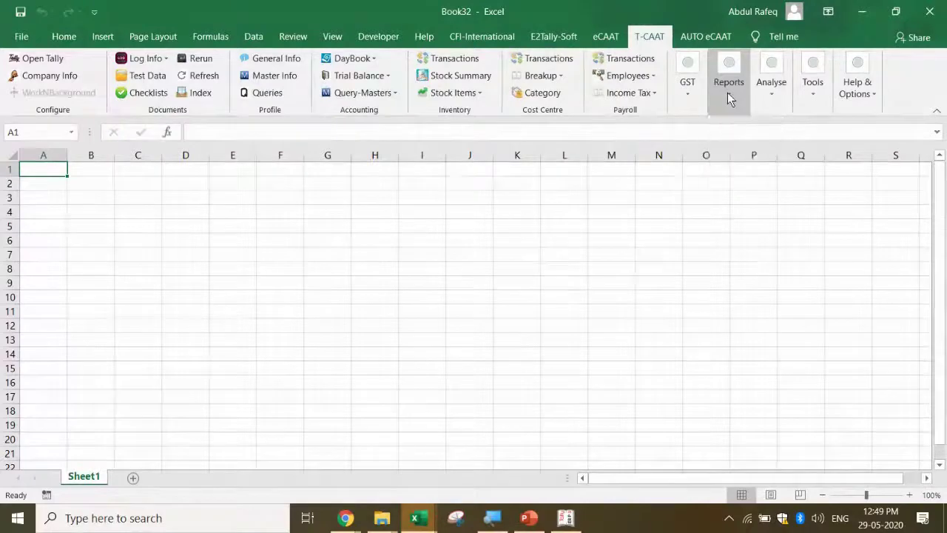
click(783, 95)
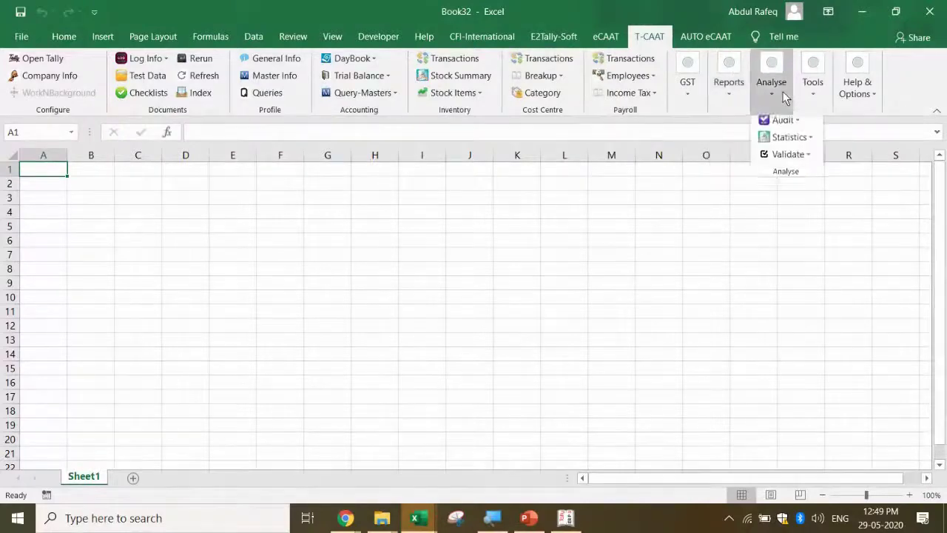
click(802, 126)
click(807, 144)
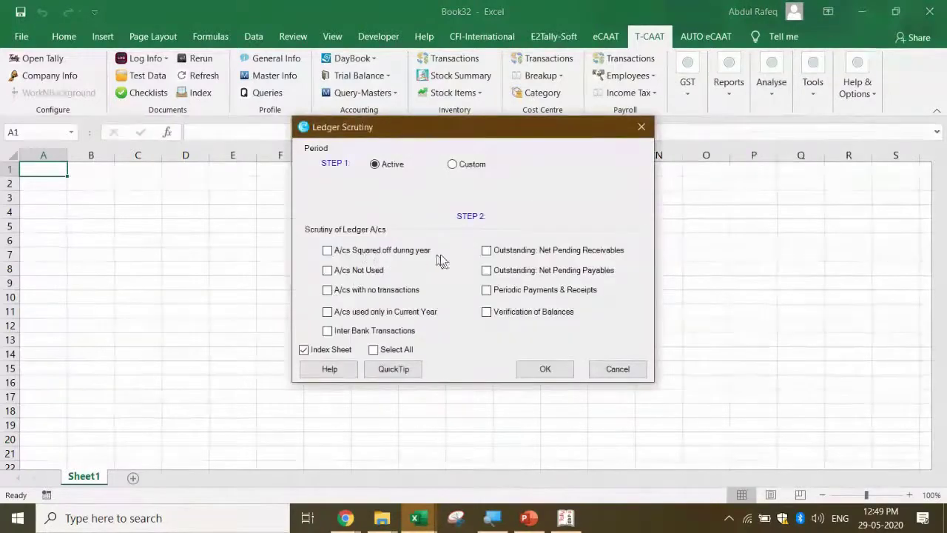
click(374, 349)
click(543, 369)
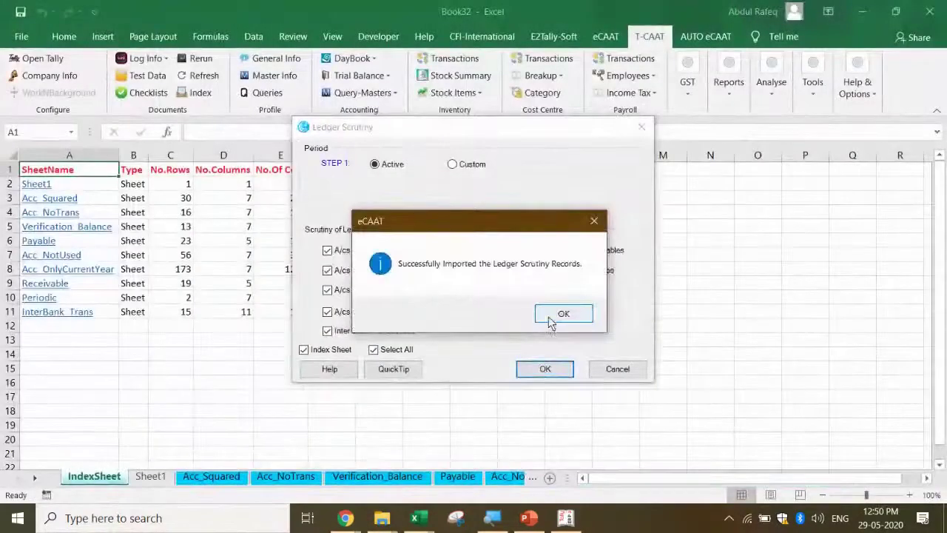
click(560, 313)
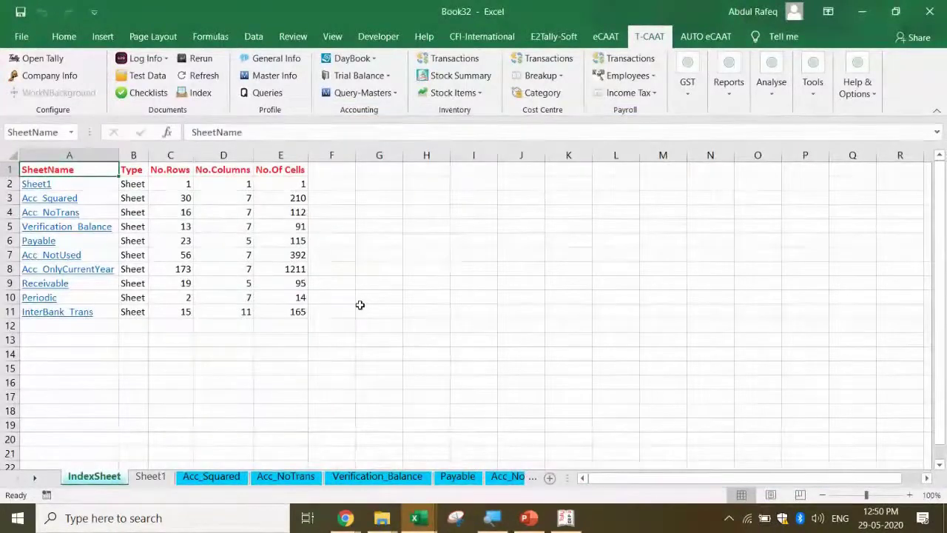
Browse the Acc_Squared, Acc_NoTrans, Verification_Balance, Payable and Acc_NotUsed sheets, selecting D12.
click(58, 198)
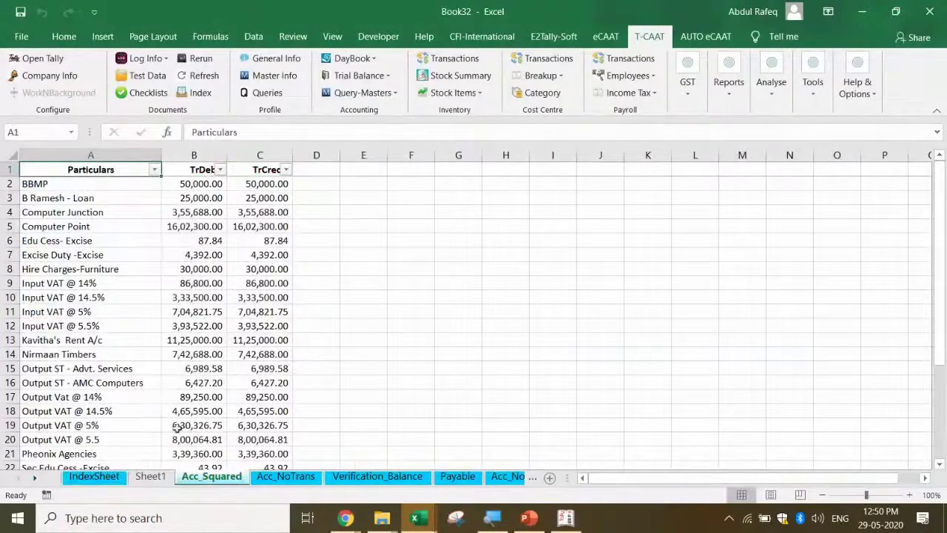
click(310, 477)
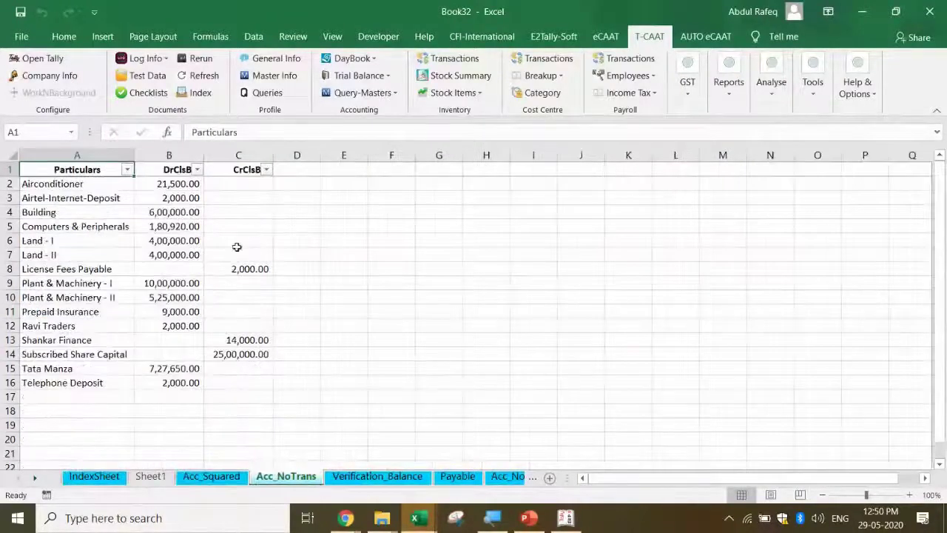
click(348, 477)
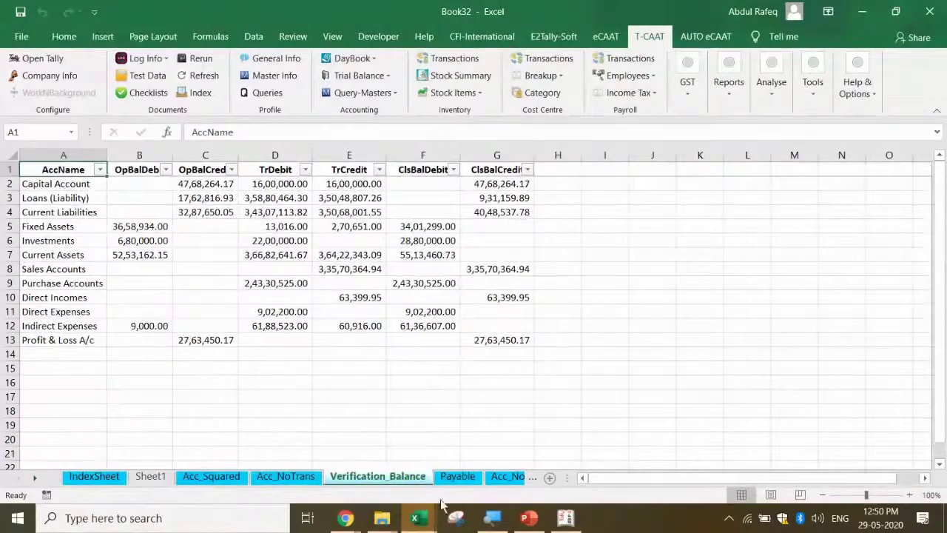
click(457, 477)
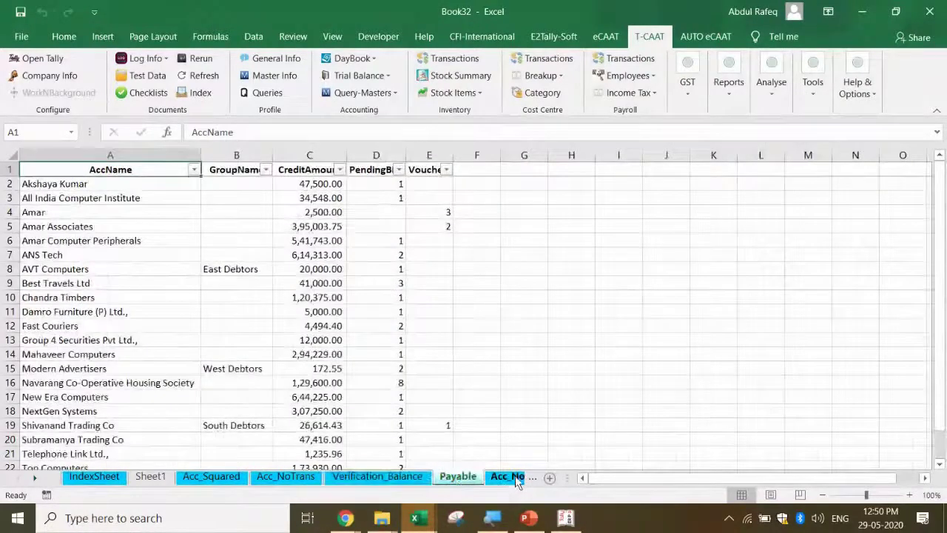
click(508, 477)
click(384, 324)
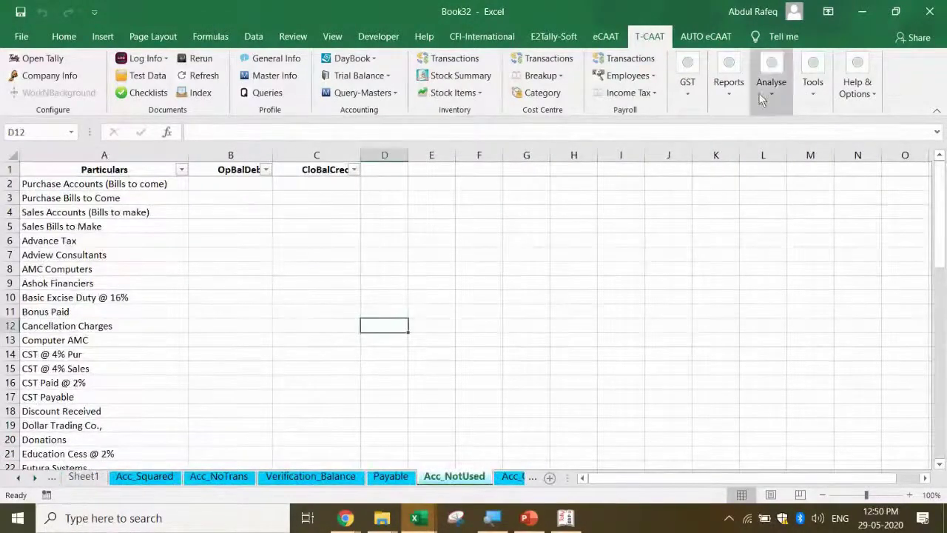
Run Analyse > Audit > Exceptions with all checks selected and dismiss the success message.
click(738, 91)
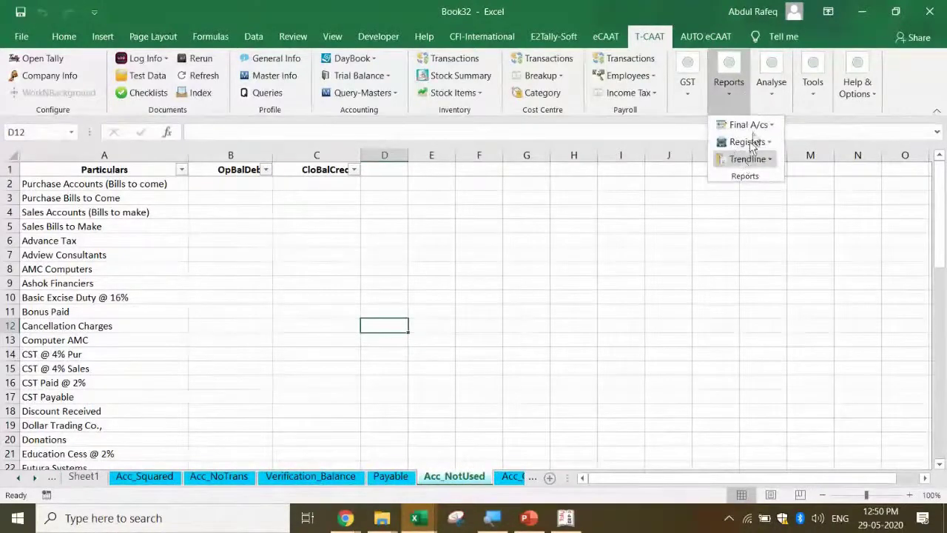
click(781, 87)
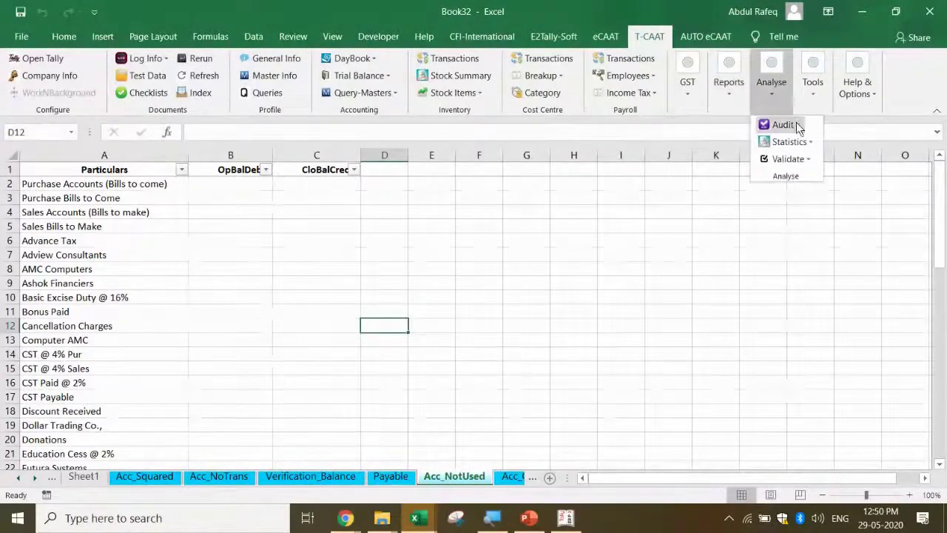
mouse_move(796, 124)
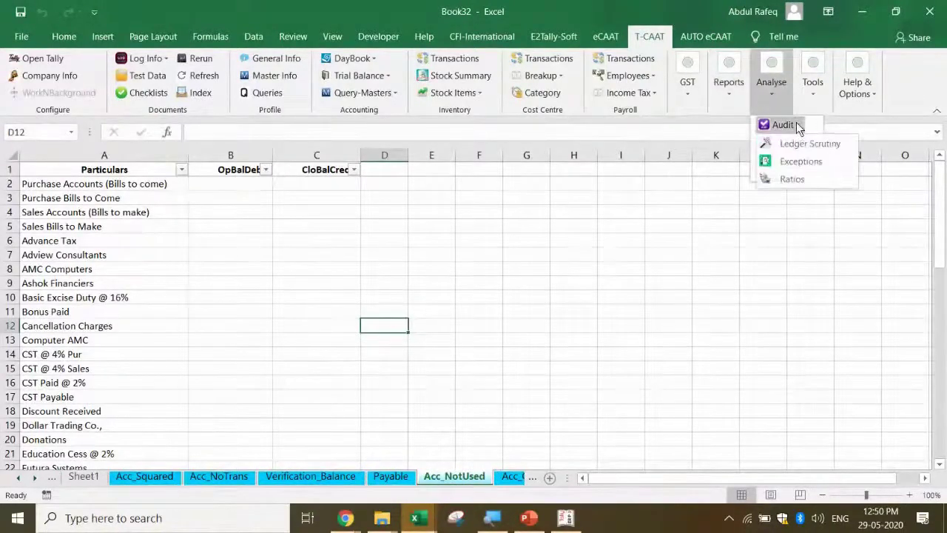
click(807, 168)
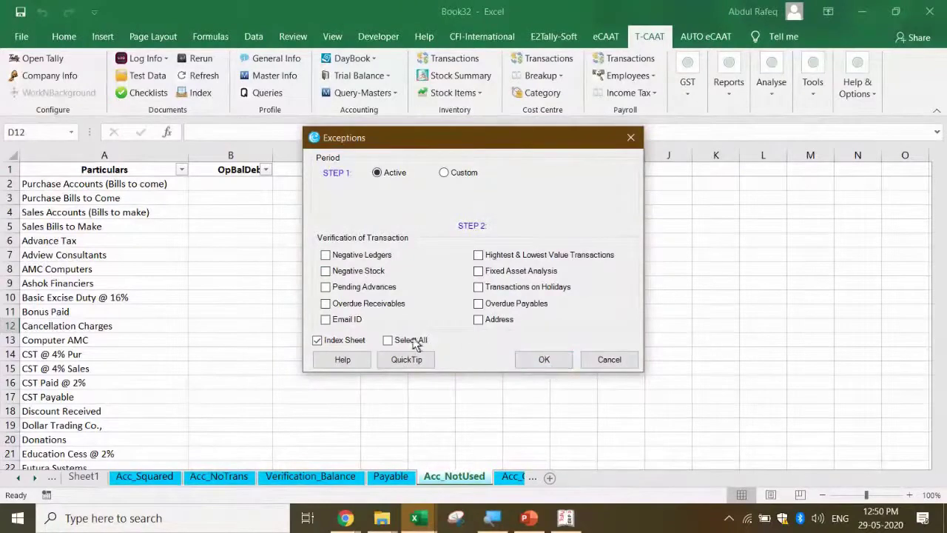
click(534, 364)
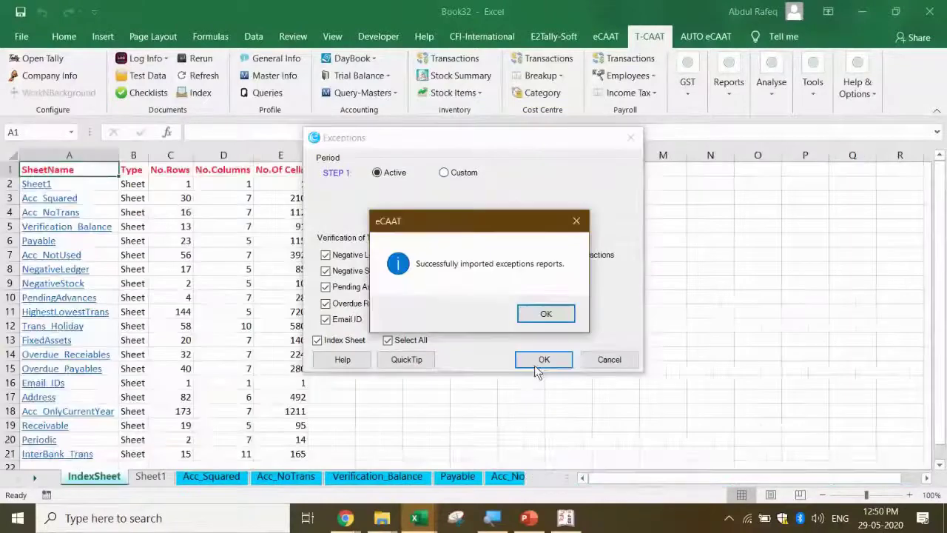
click(543, 313)
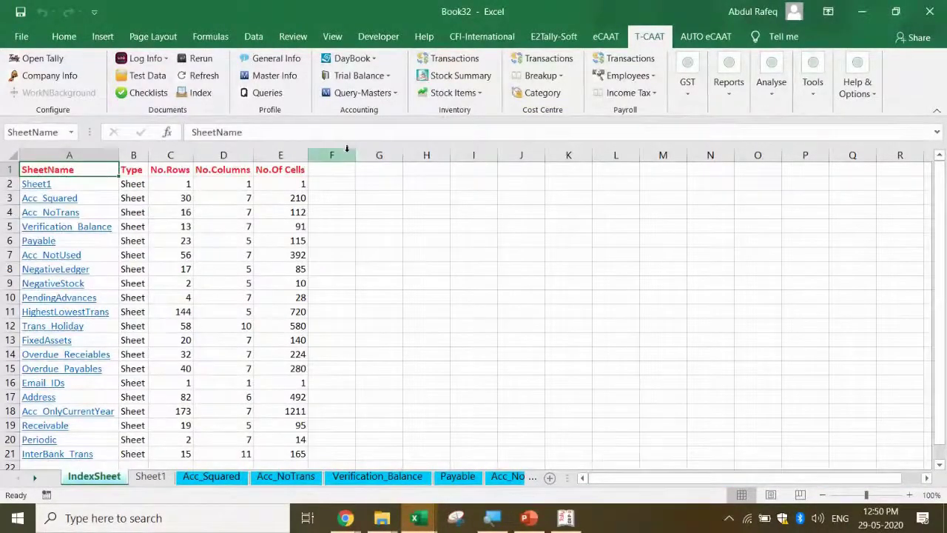
Widen IndexSheet column F, open NegativeLedger from its hyperlink, and widen its column D.
drag(356, 164, 512, 164)
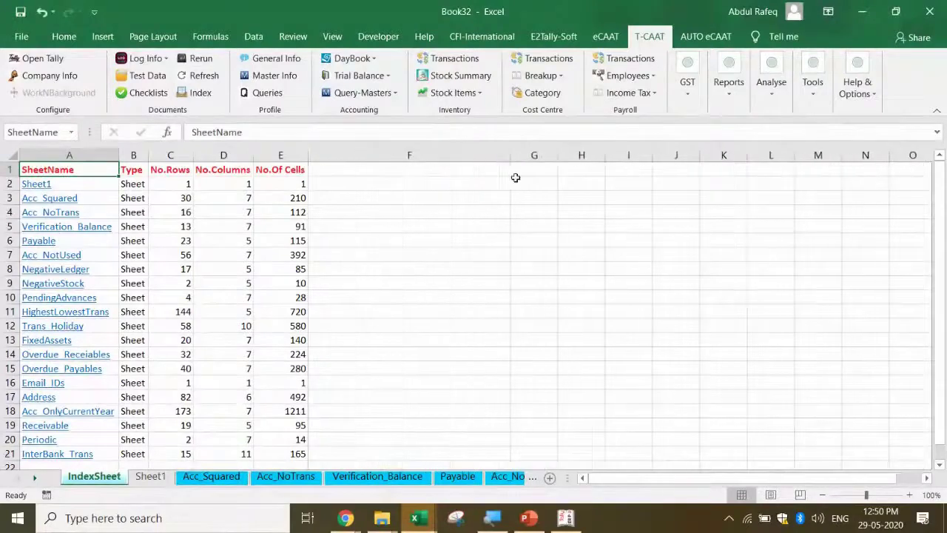
click(80, 269)
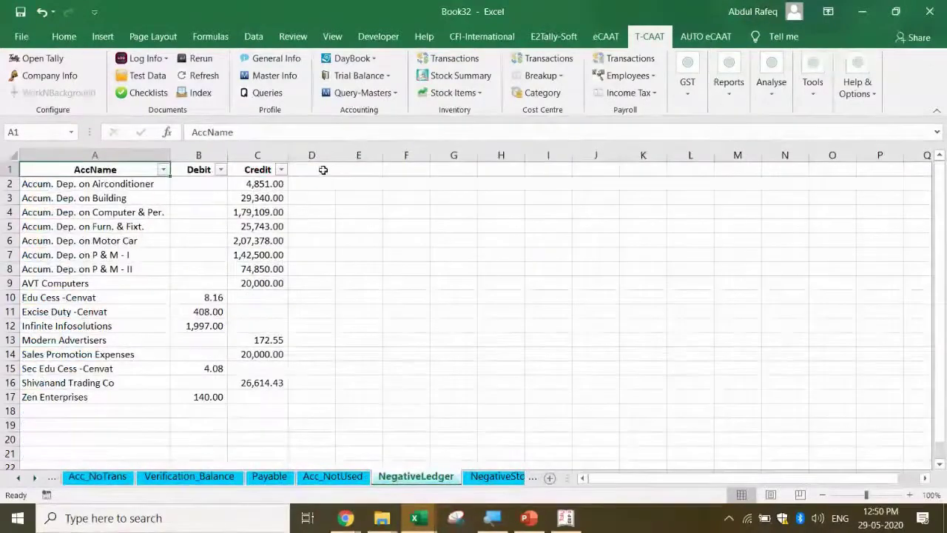
drag(337, 153, 506, 182)
Review the NegativeStock, PendingAdvances, HighestLowestTrans, Trans_Holiday and FixedAssets sheets, checking Motor Car's opening balance.
click(505, 477)
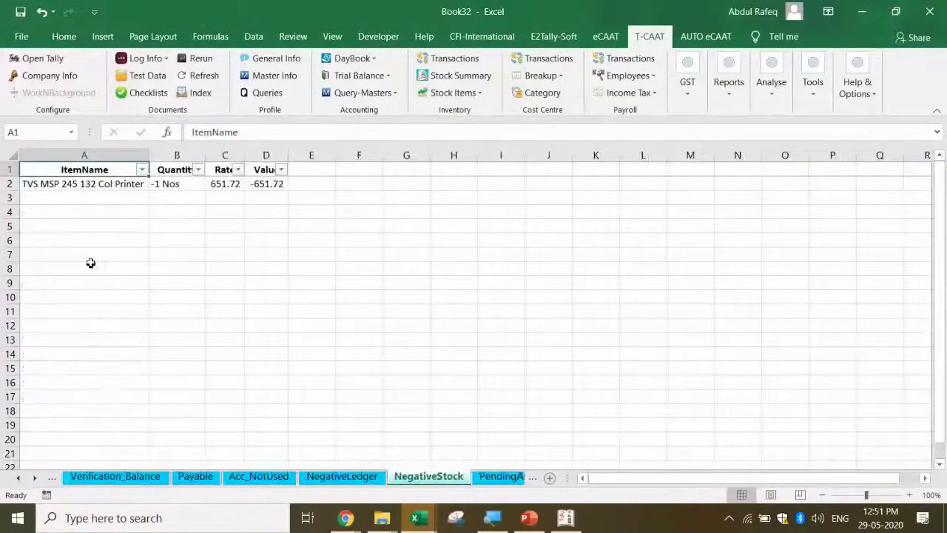
click(496, 477)
click(496, 475)
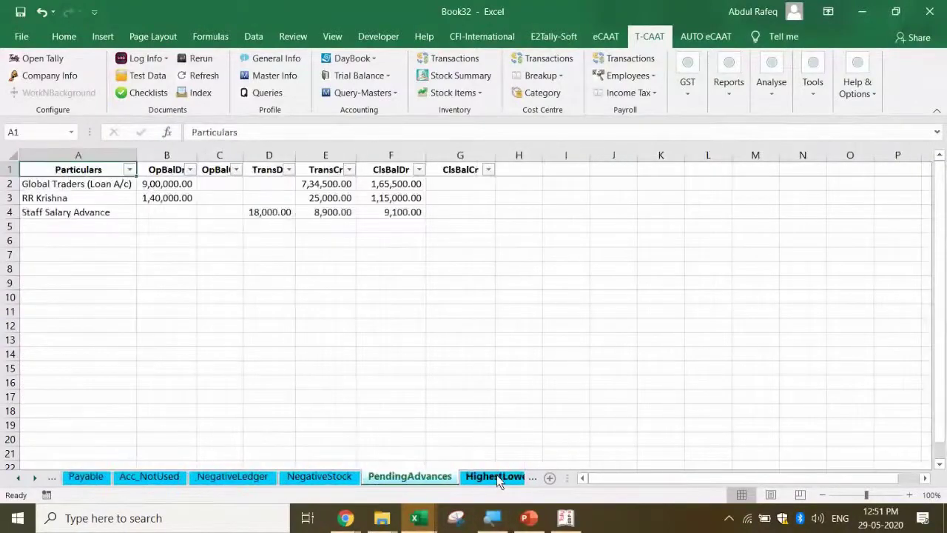
click(498, 475)
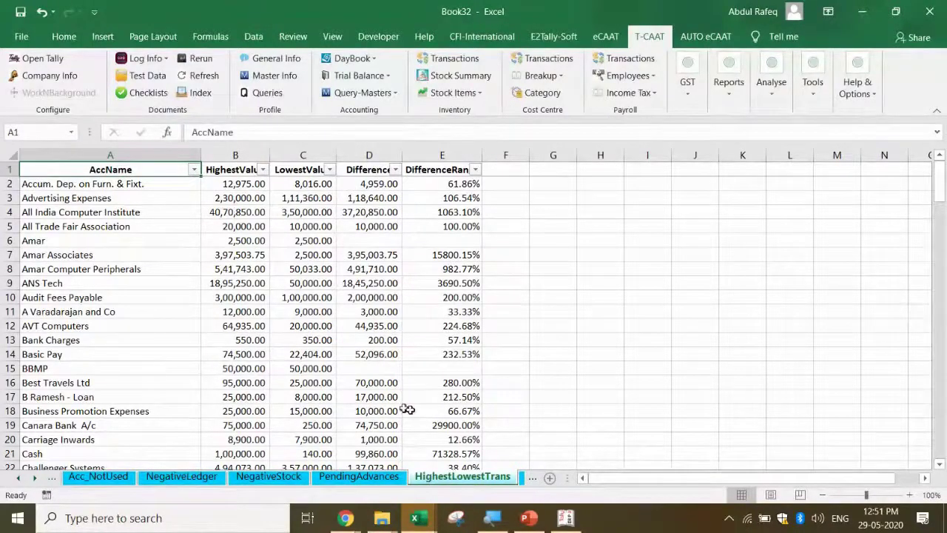
click(529, 480)
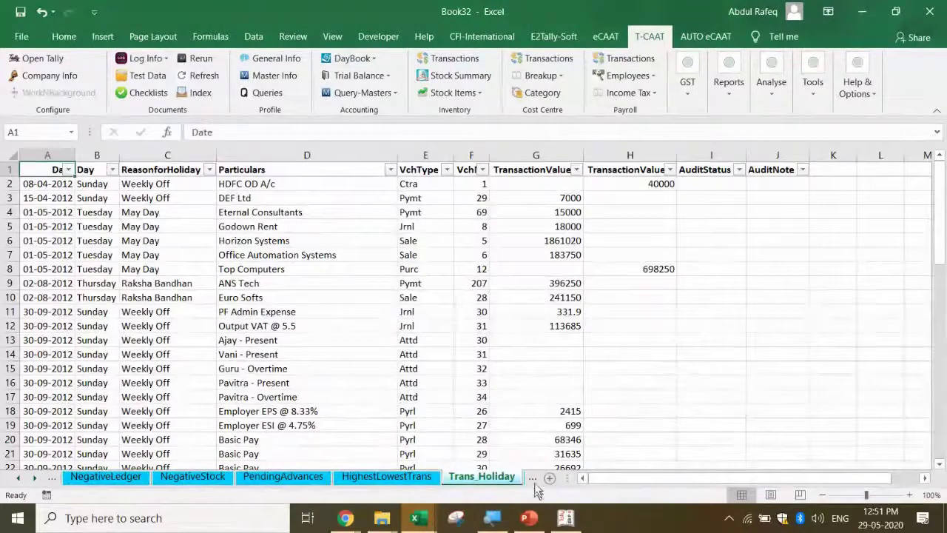
click(527, 477)
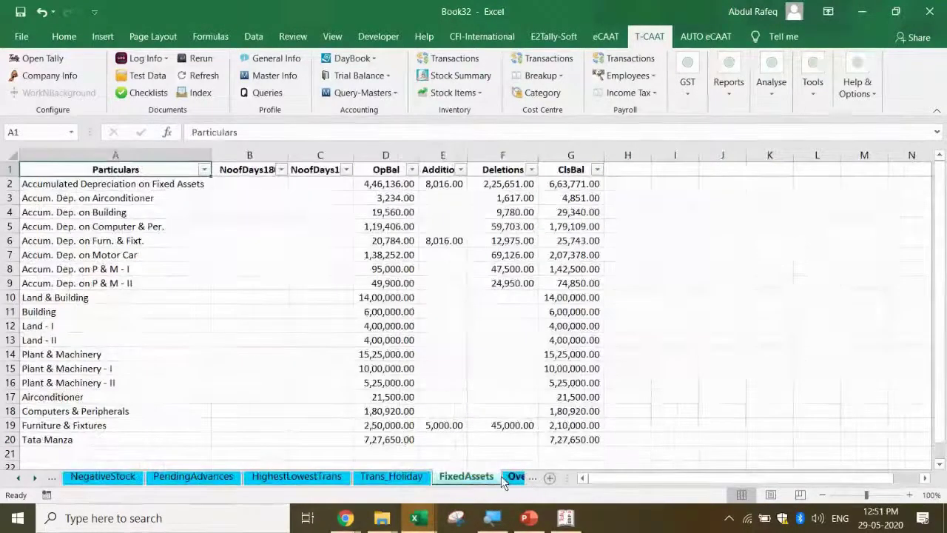
click(391, 255)
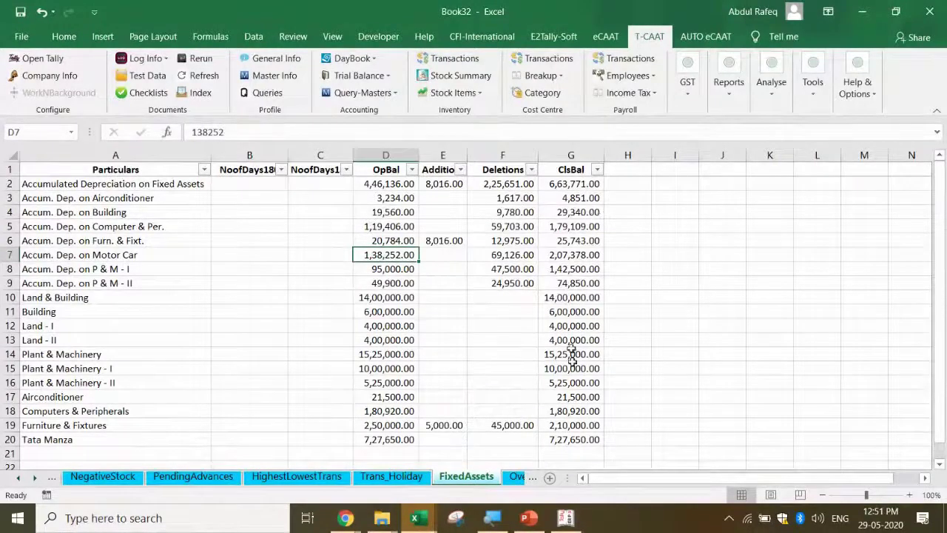
Review the Overdue_Receiables, Overdue_Payables, Email_IDs and Address sheets, ending on Acc_OnlyCurrentYear.
click(518, 477)
click(517, 477)
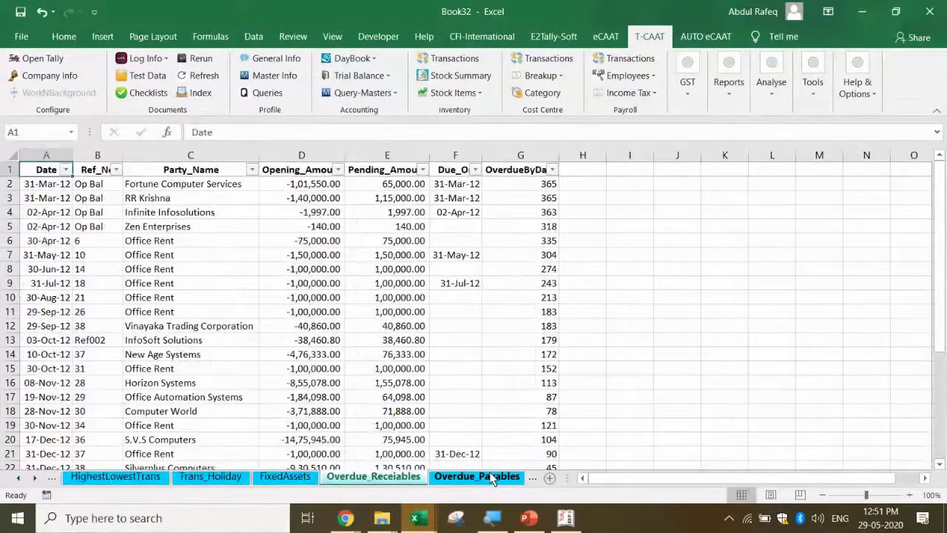
click(490, 477)
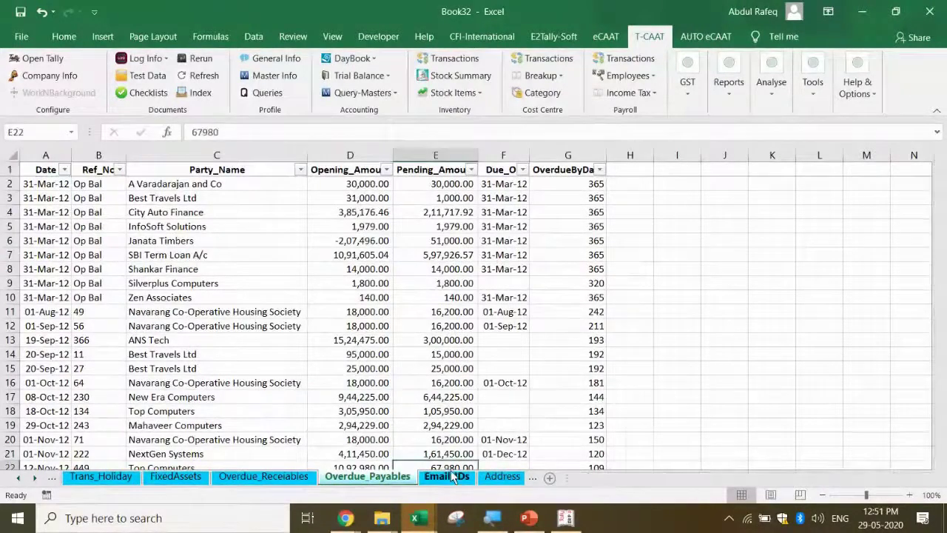
click(446, 477)
click(507, 477)
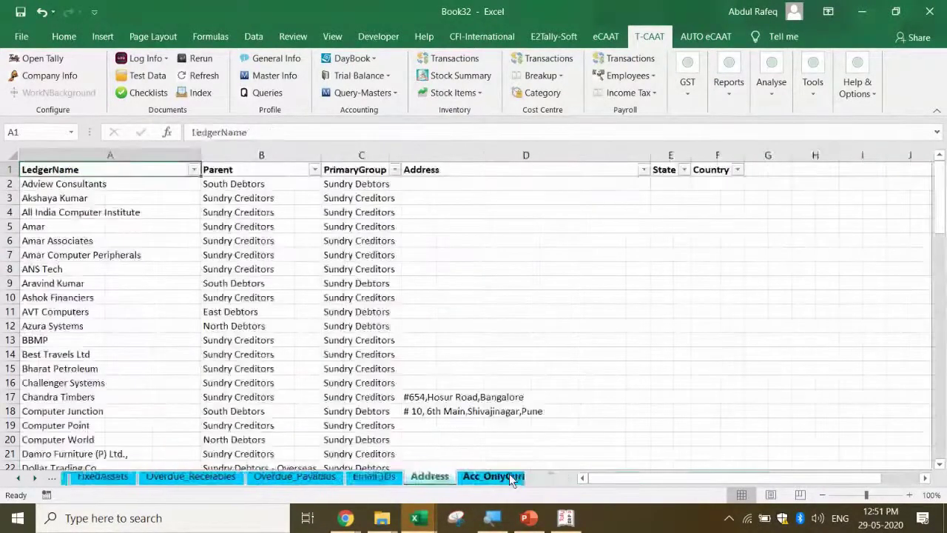
click(494, 476)
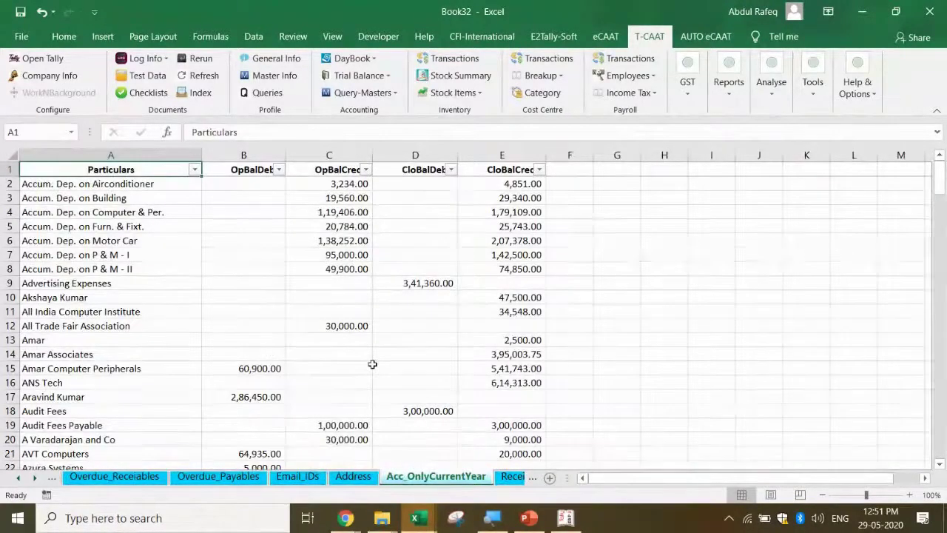
Browse the Reports and Tools dropdowns and check the 74,850.00 closing balance in E8.
click(732, 94)
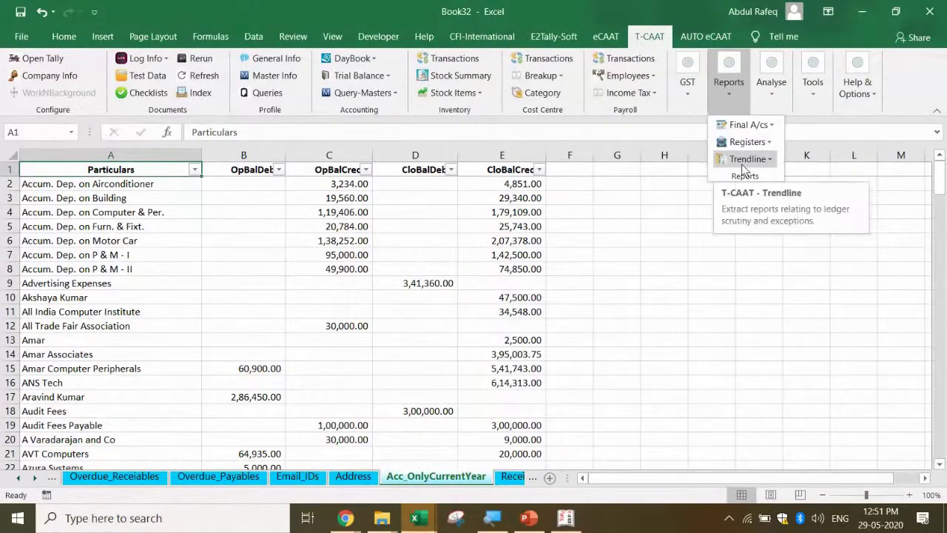
click(728, 282)
click(814, 98)
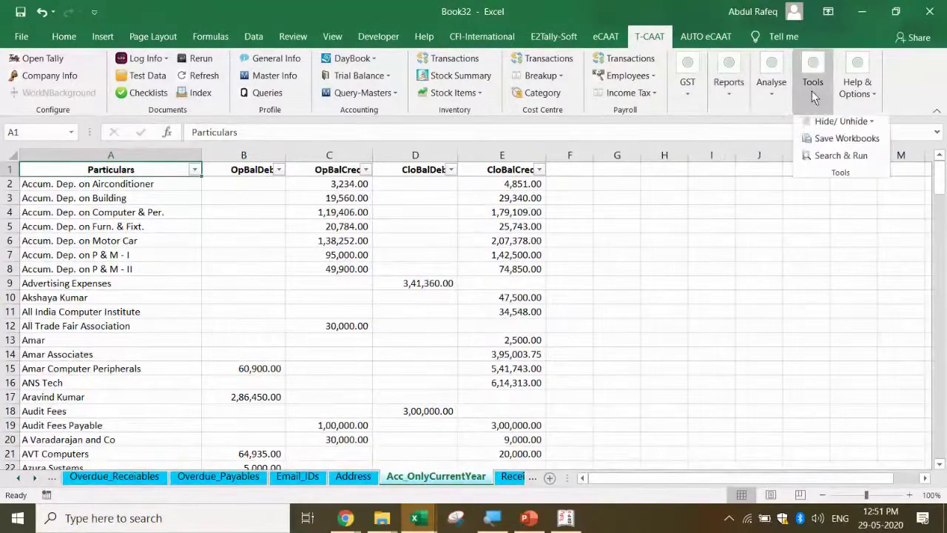
click(643, 381)
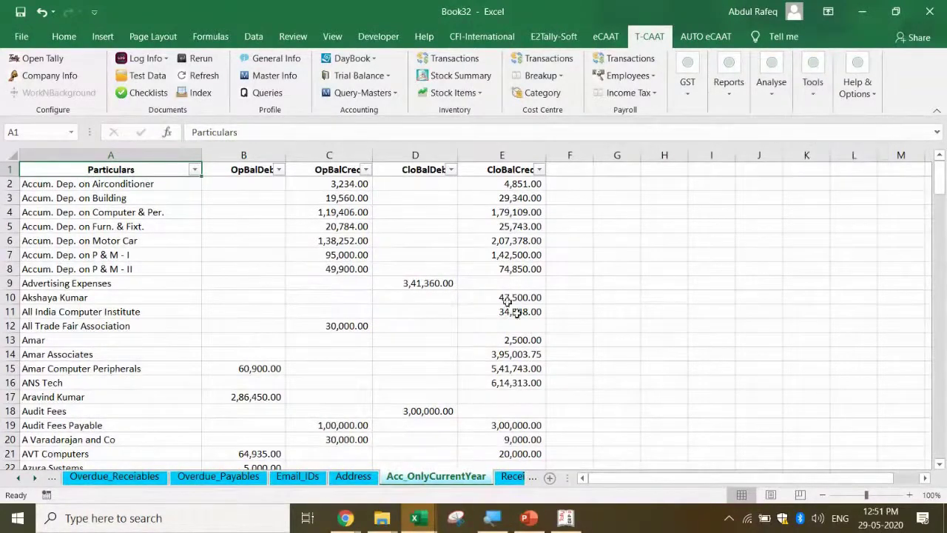
click(484, 267)
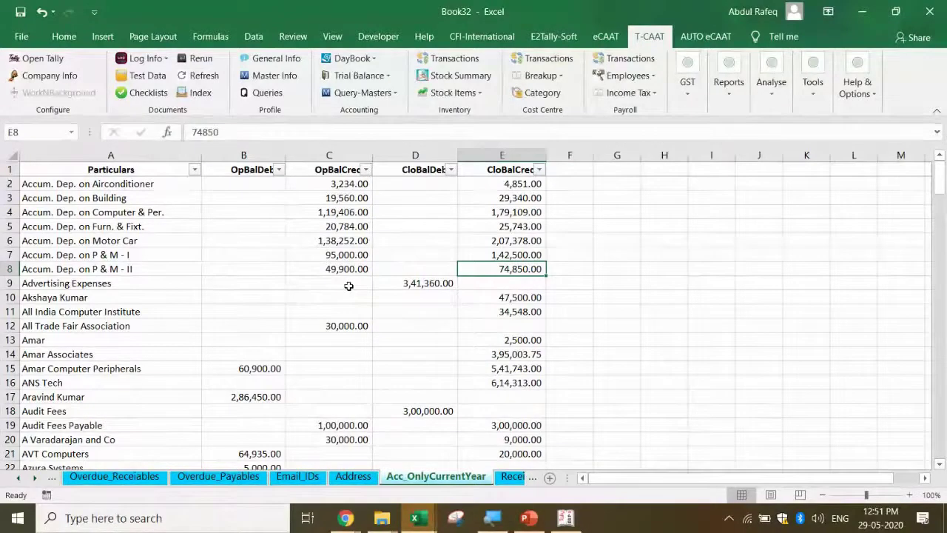
click(547, 36)
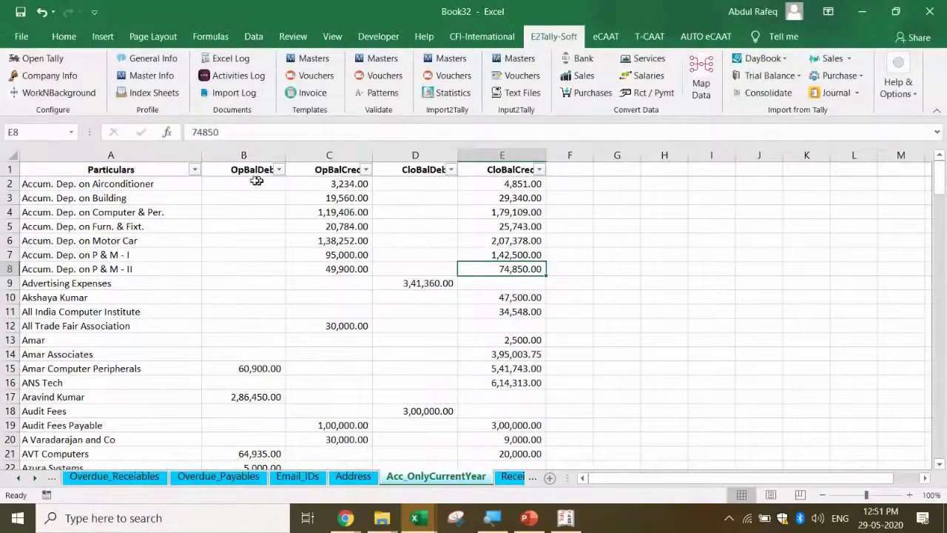
Dismiss the save-changes prompt, check cells A5 and E8, and switch to PowerPoint.
click(127, 225)
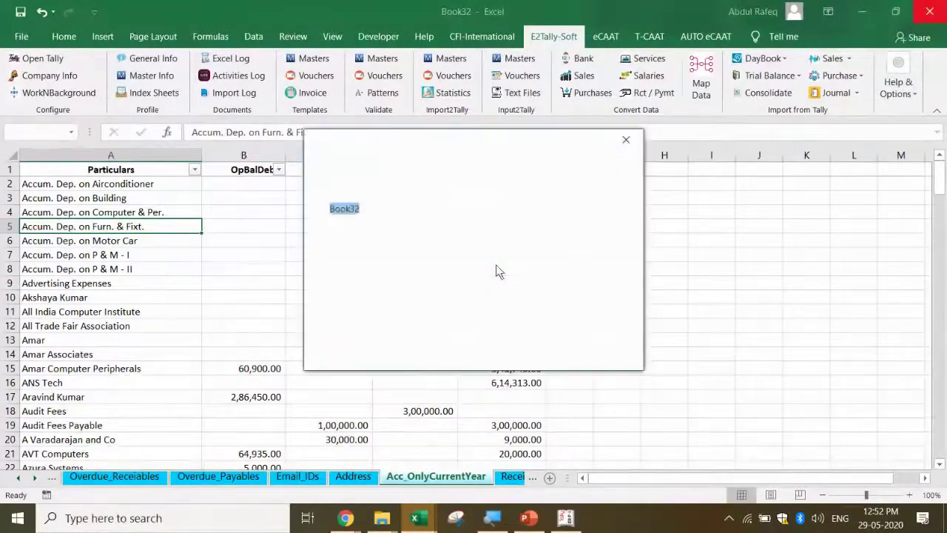
click(625, 140)
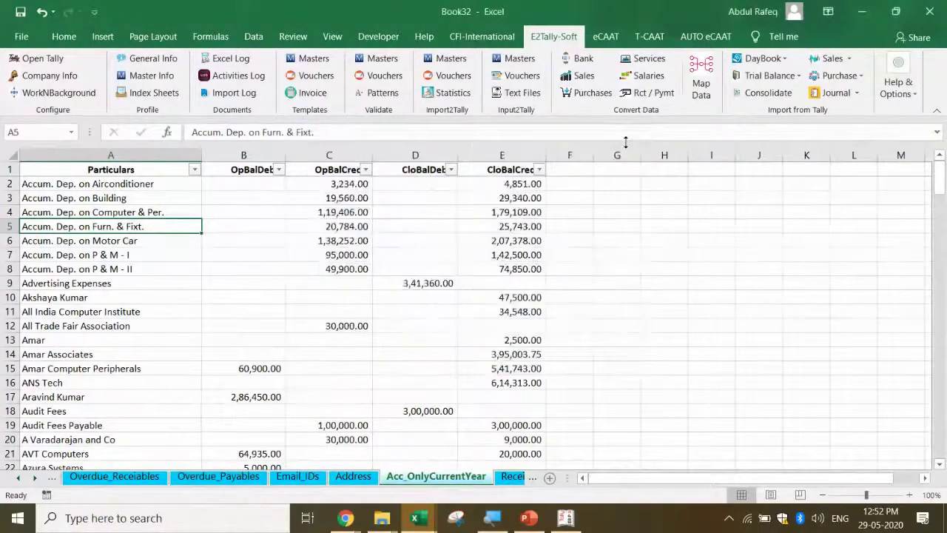
click(520, 266)
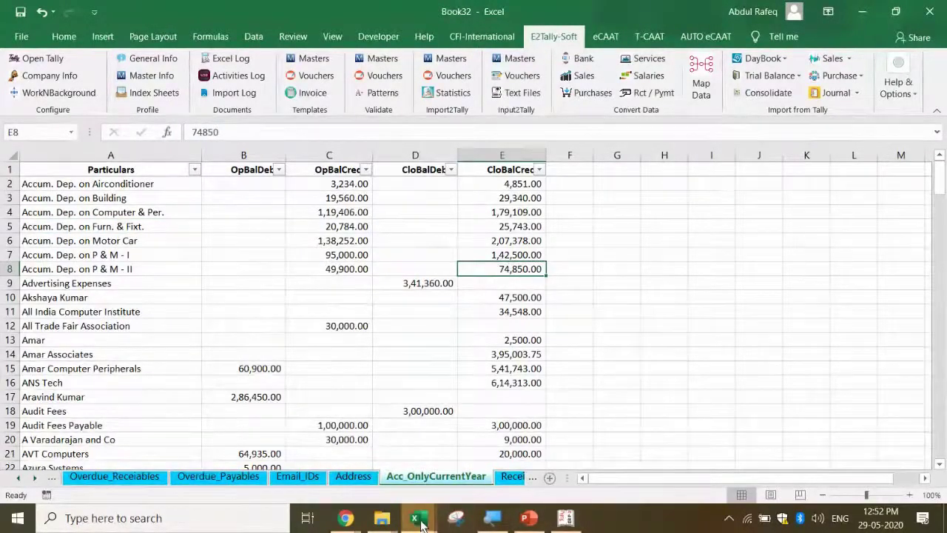
click(540, 522)
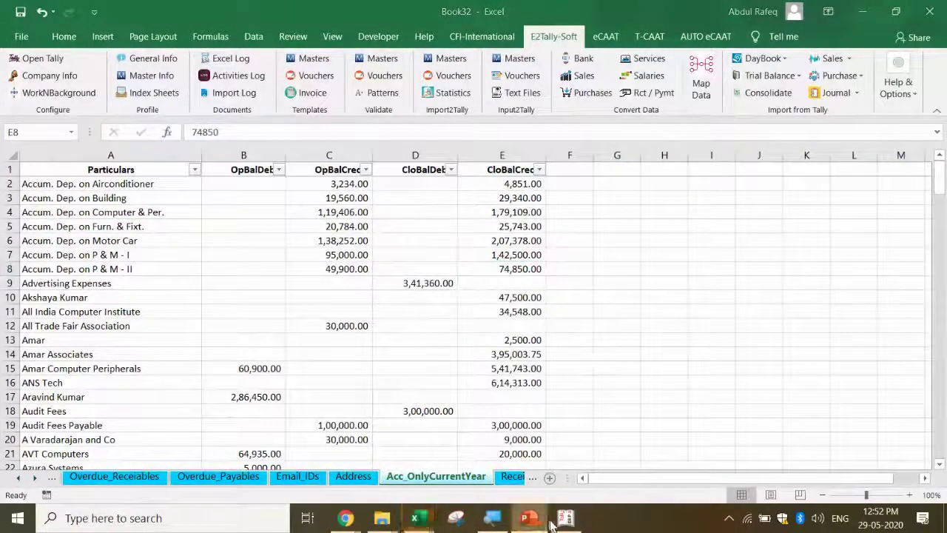